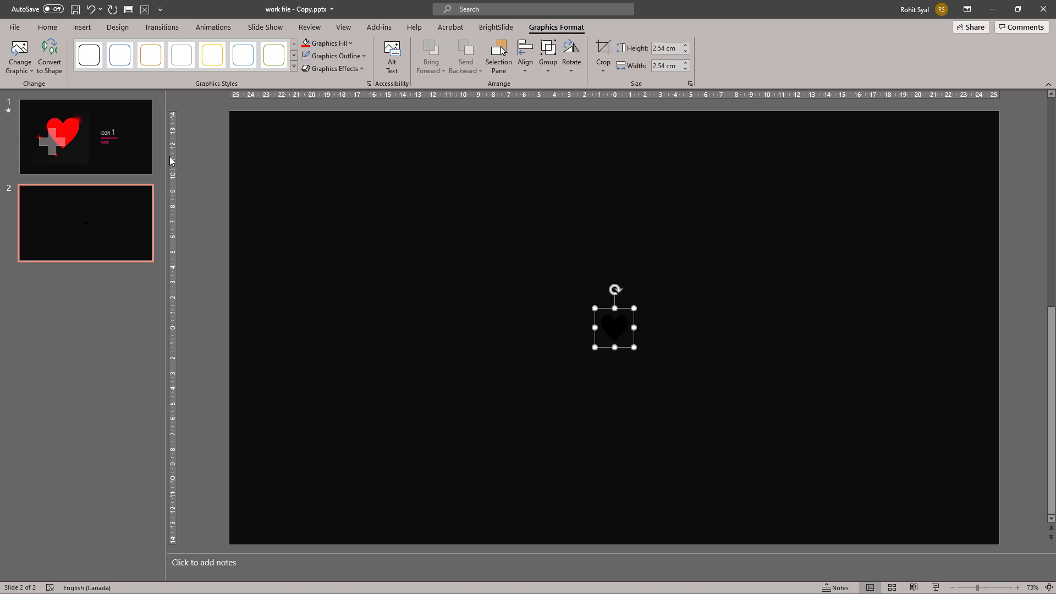
Step: Convert the small heart icon on slide 2 into an editable shape, enlarged and filled red
left_click(50, 56)
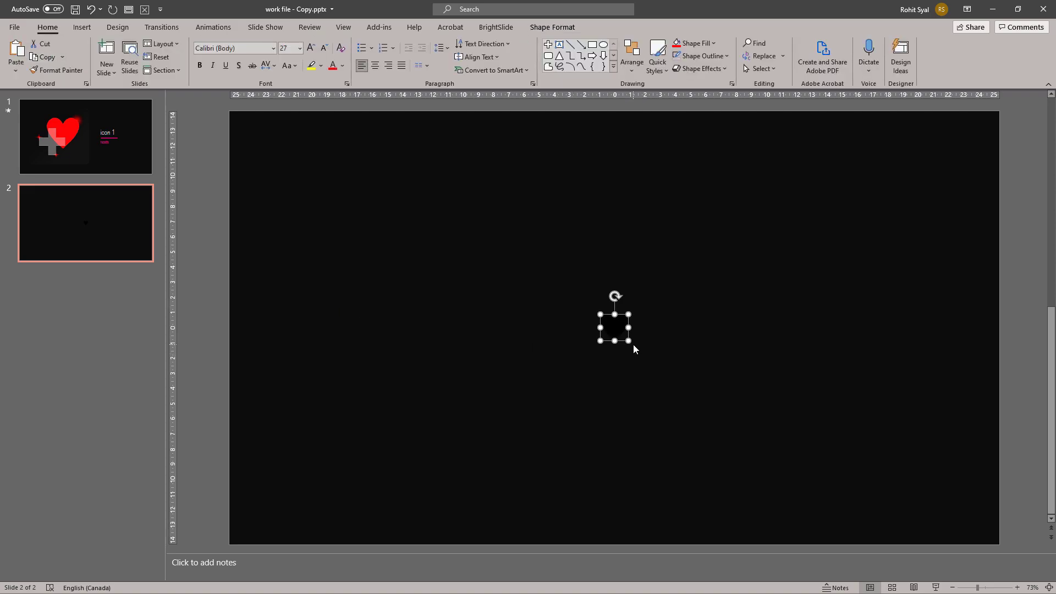
left_click_drag(629, 341, 732, 438)
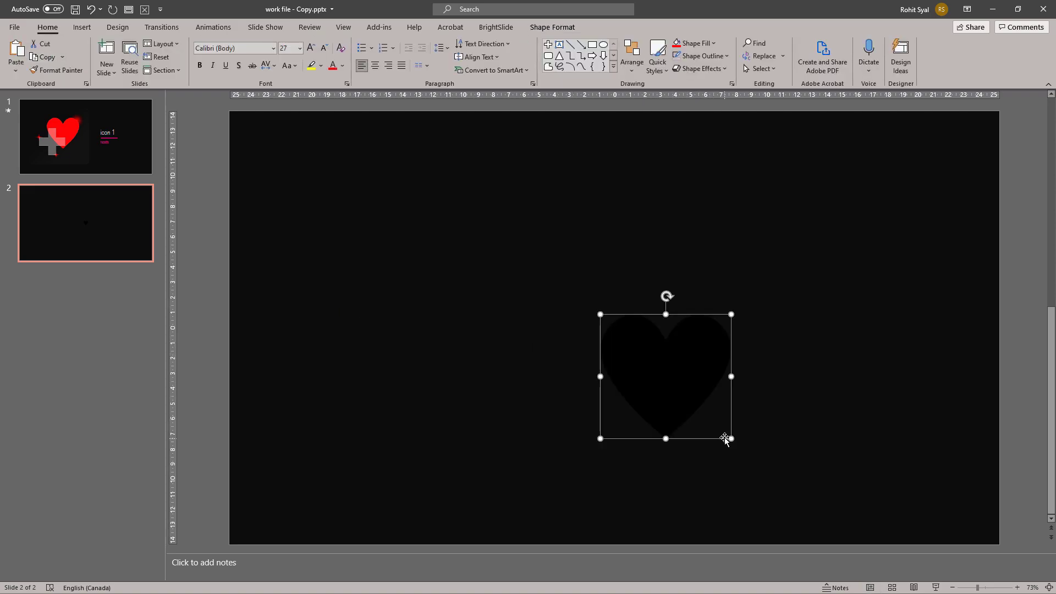
left_click(682, 44)
Step: Enlarge the red heart further and reposition it slightly left of and above the slide's center
left_click_drag(666, 370, 579, 296)
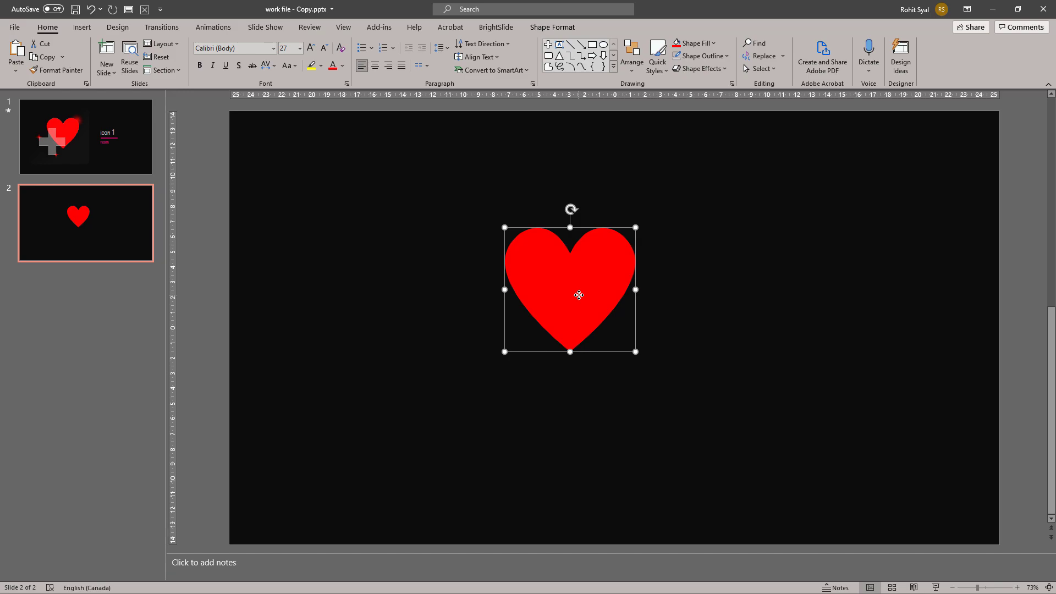
left_click_drag(578, 295, 515, 255)
left_click_drag(572, 312, 641, 379)
left_click_drag(540, 261, 547, 284)
Step: Draw a cross shape about 15.31 cm wide and high, overlapping the heart's lower-left part
left_click(548, 45)
mouse_move(404, 287)
left_mouse_down()
mouse_move(460, 347)
mouse_move(496, 424)
mouse_move(589, 474)
left_mouse_up()
left_click_drag(520, 385, 502, 343)
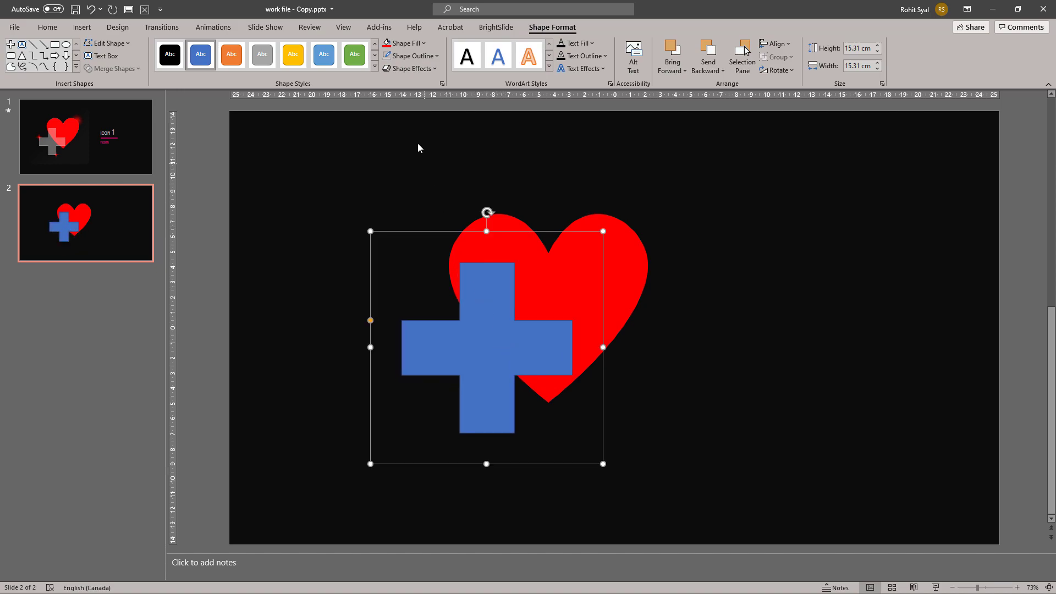
Step: Shift the heart and cross to the left half of the slide and place a duplicate of both on the right half
left_click(615, 246, "shift")
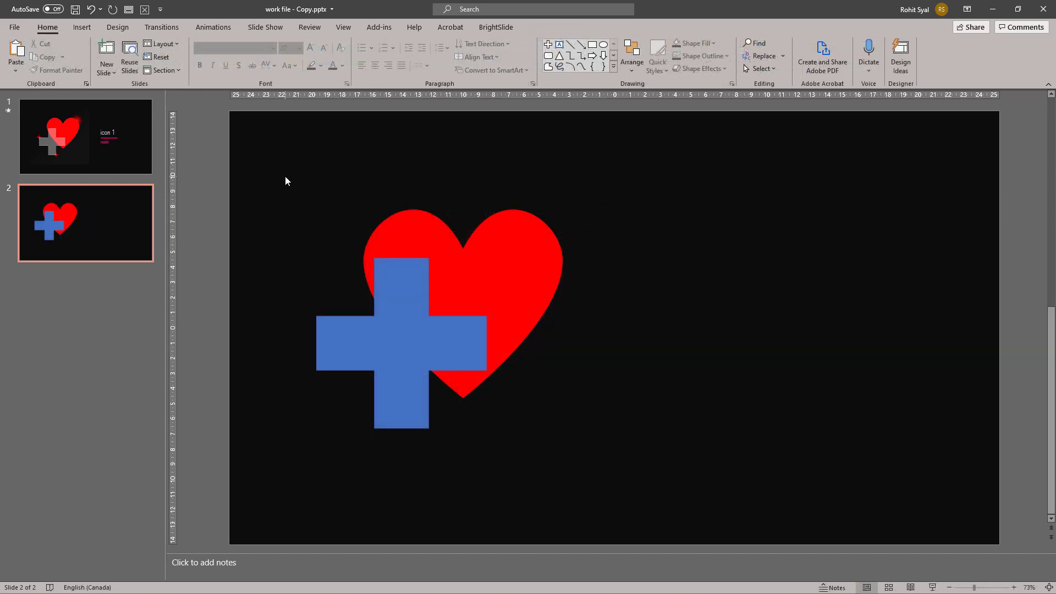
left_click_drag(285, 179, 662, 482)
key("ctrl+c")
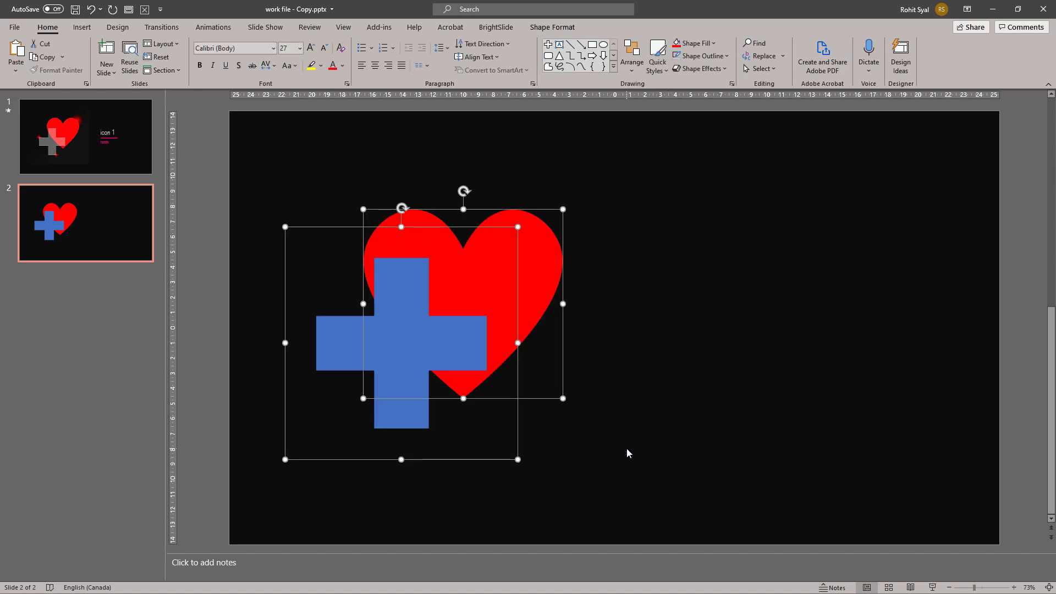
key("ctrl+v")
left_click_drag(422, 368, 773, 348)
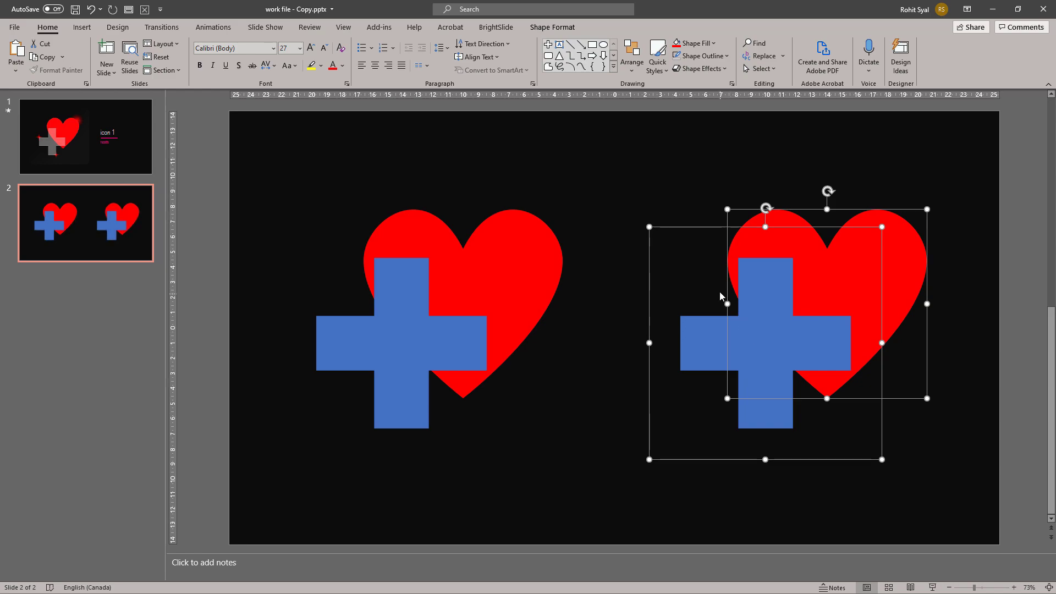
Step: Intersect the duplicated heart and cross so only their overlapping area remains
left_click(552, 28)
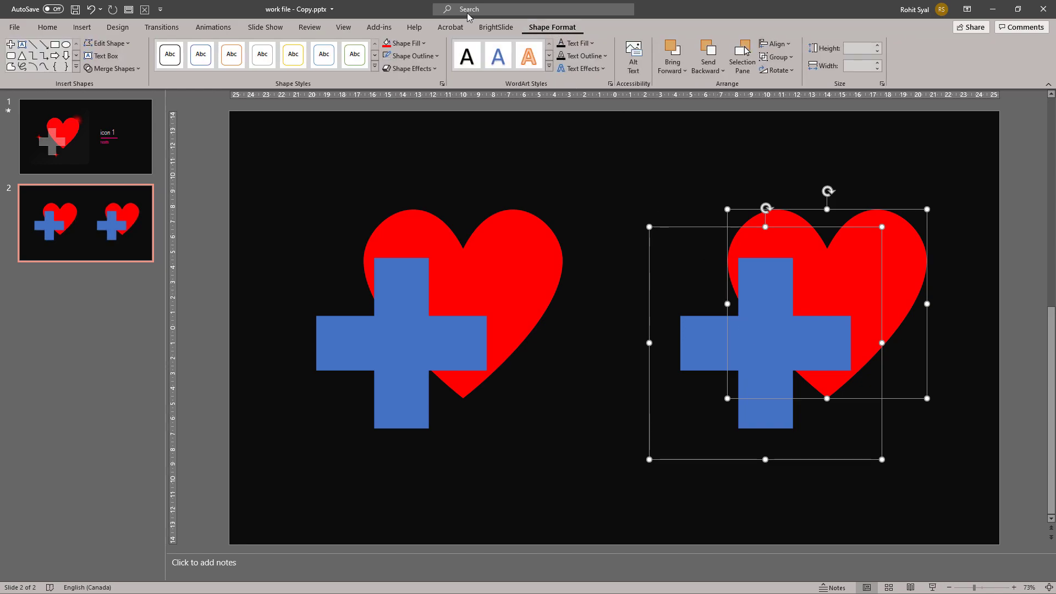
left_click(115, 69)
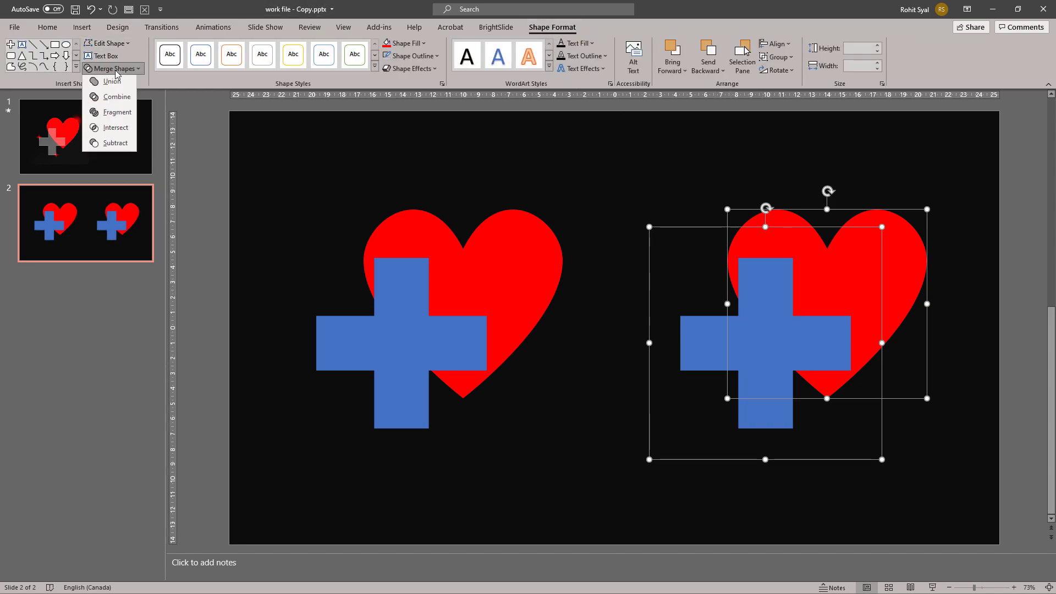
left_click(116, 130)
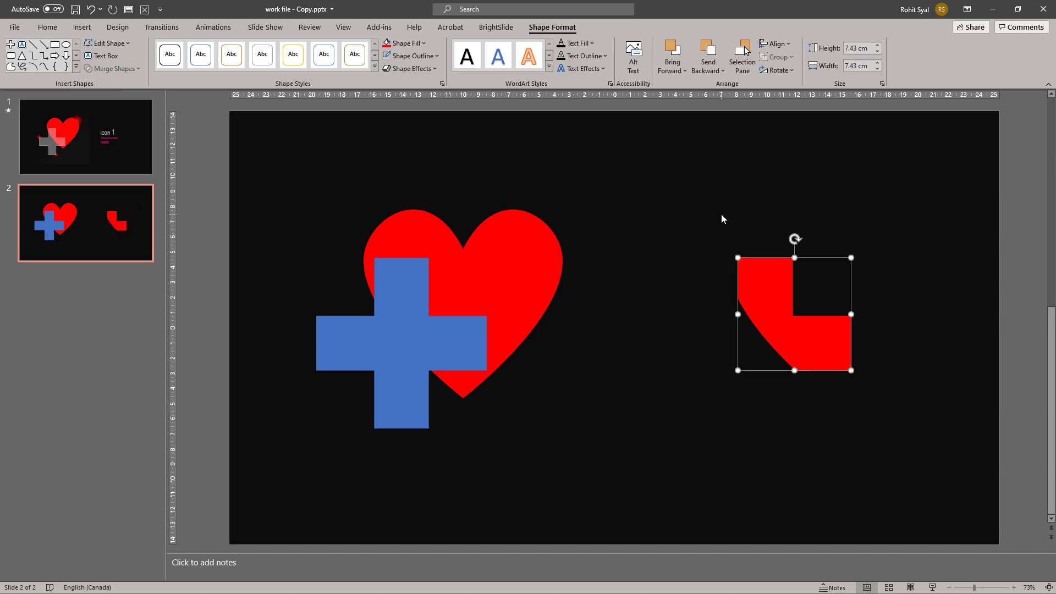
mouse_move(822, 358)
left_mouse_down()
mouse_move(820, 347)
mouse_move(484, 370)
mouse_move(445, 332)
mouse_move(461, 347)
mouse_move(740, 323)
mouse_move(820, 348)
left_mouse_up()
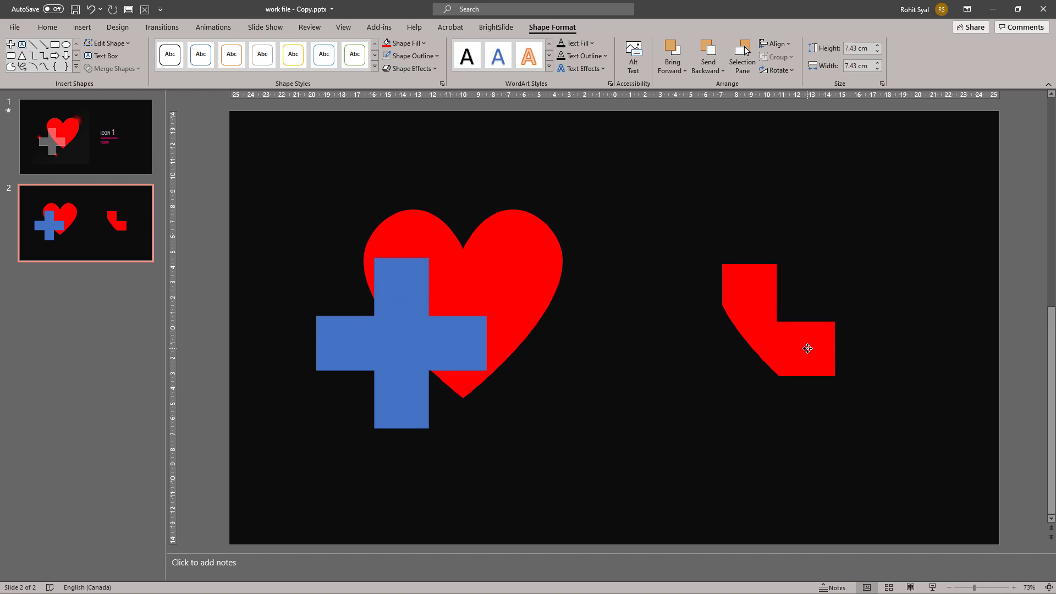
Step: Apply a red glow to the intersected overlap piece
right_click(748, 309)
left_click(796, 499)
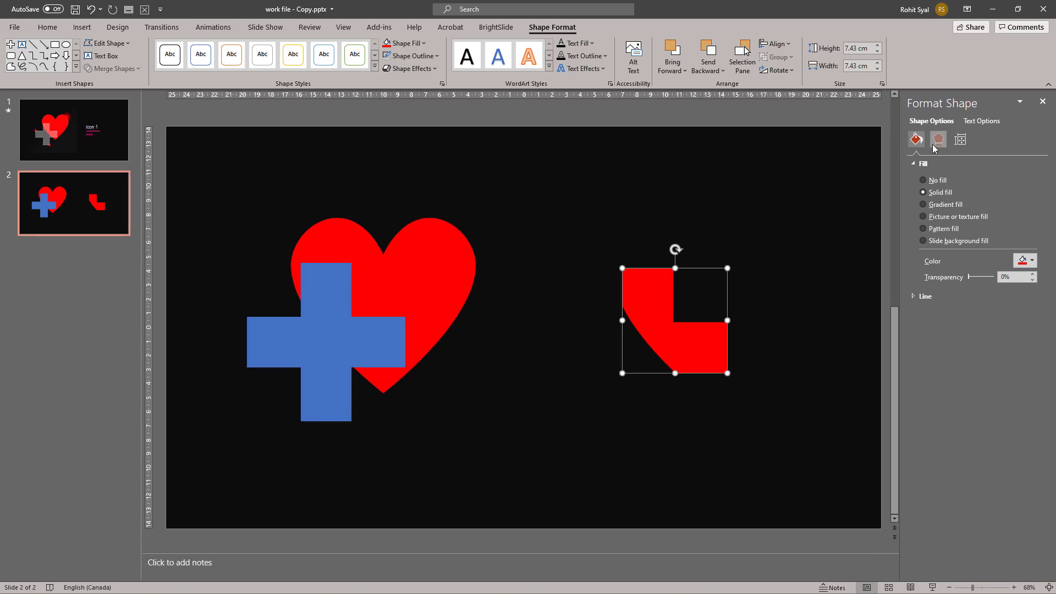
left_click(939, 140)
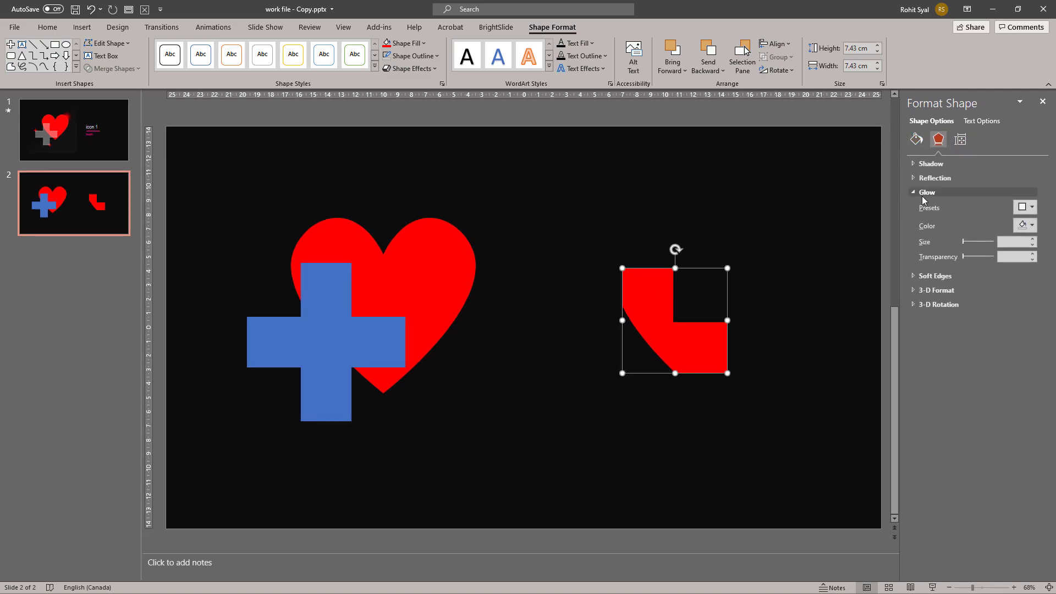
left_click(1026, 225)
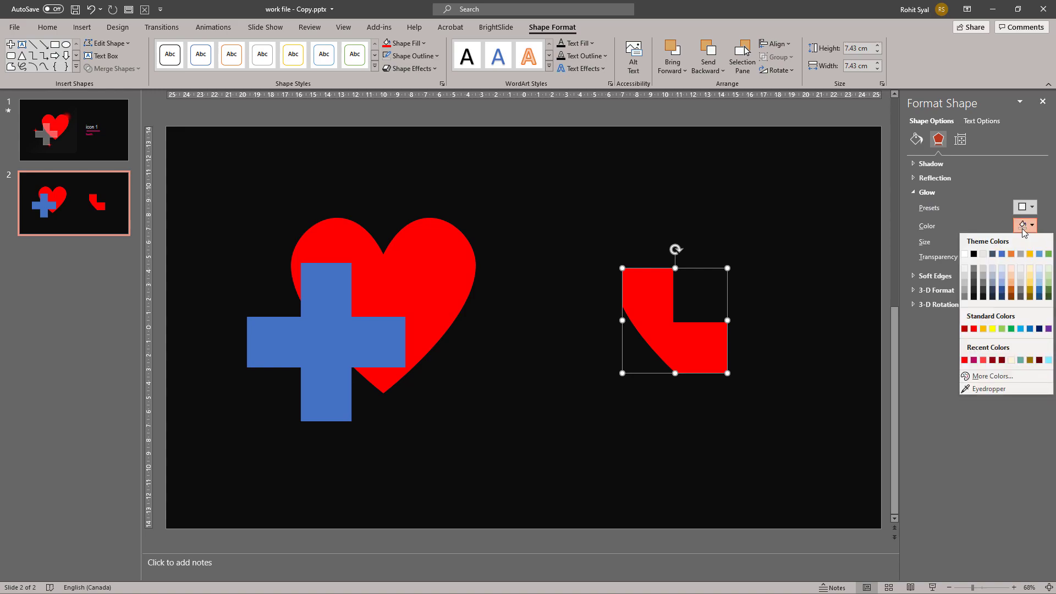
left_click(964, 360)
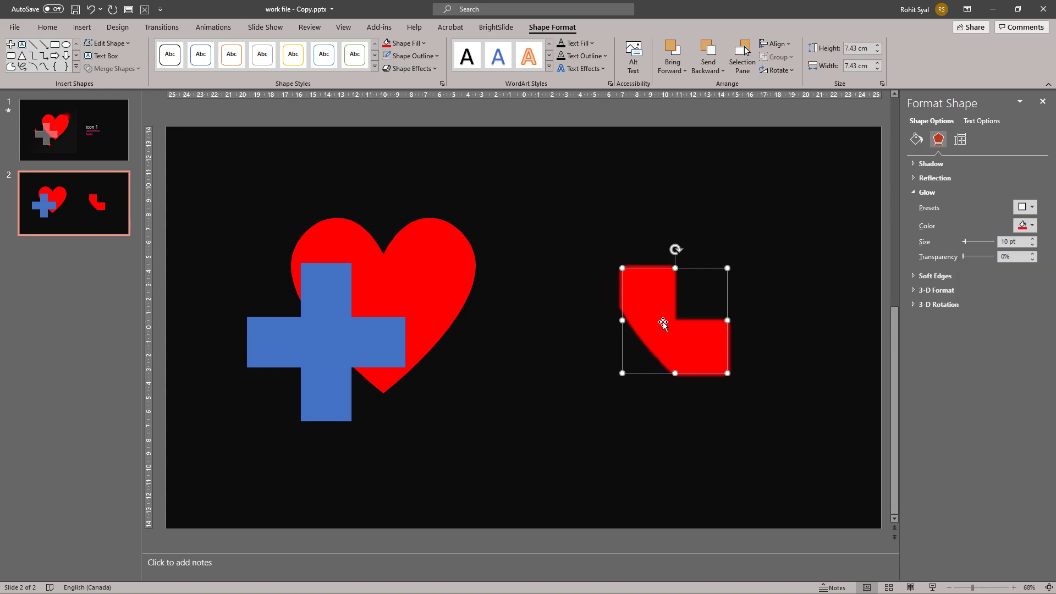
Step: Set the overlap piece's glow size to 21 pt and its glow transparency to 13%
left_click(1033, 239)
left_click(1033, 239)
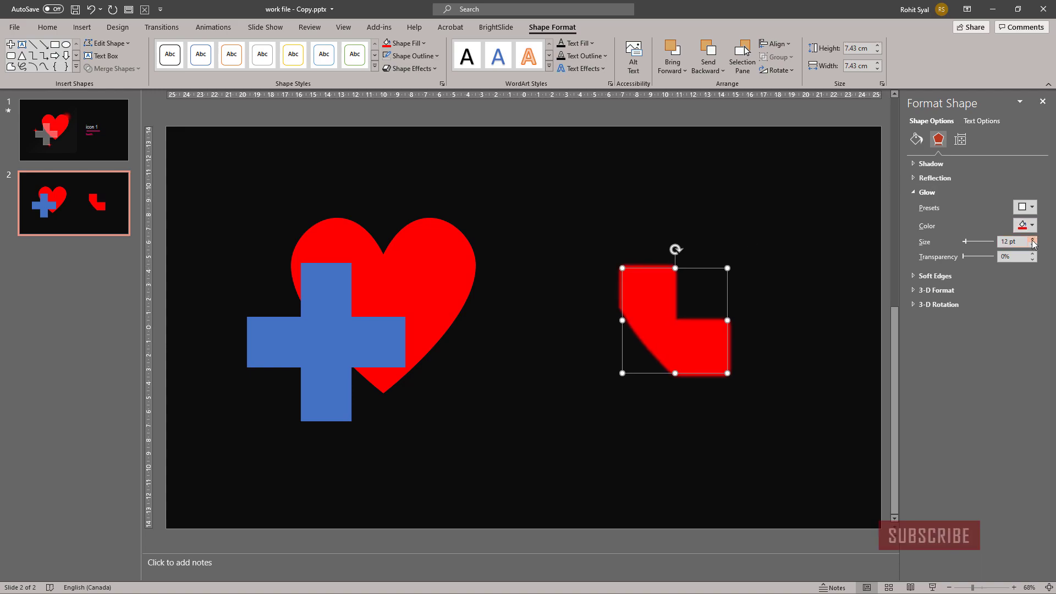
left_click(1032, 240)
left_click(1033, 240)
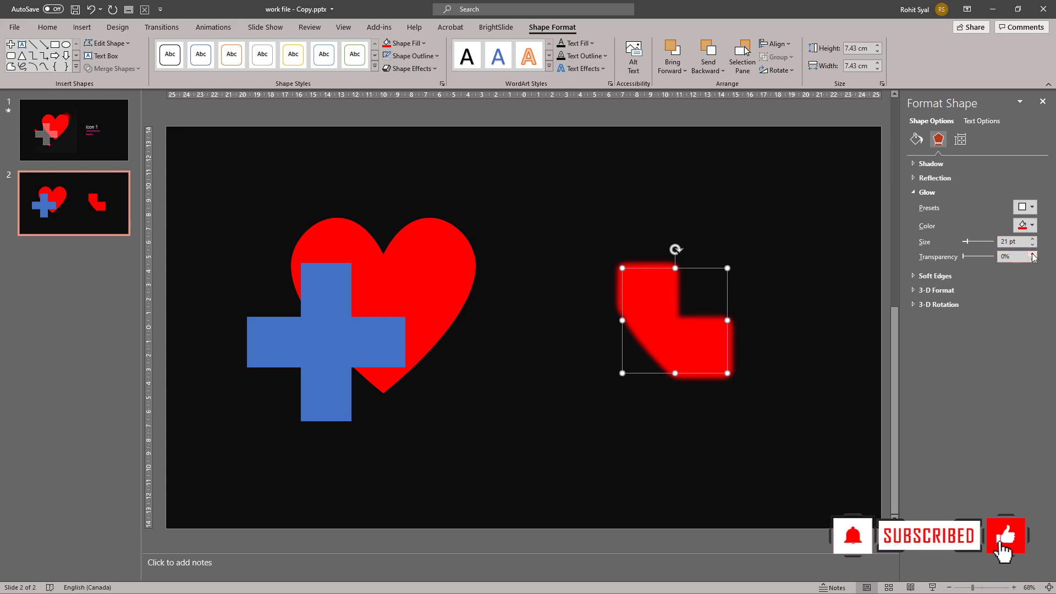
left_click(1034, 254)
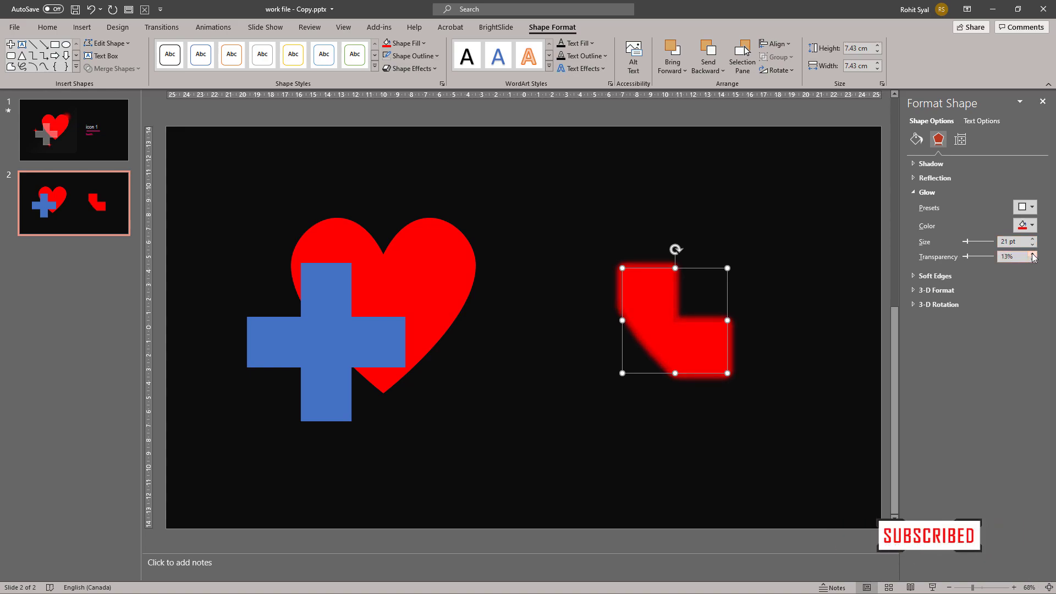
left_click(1033, 255)
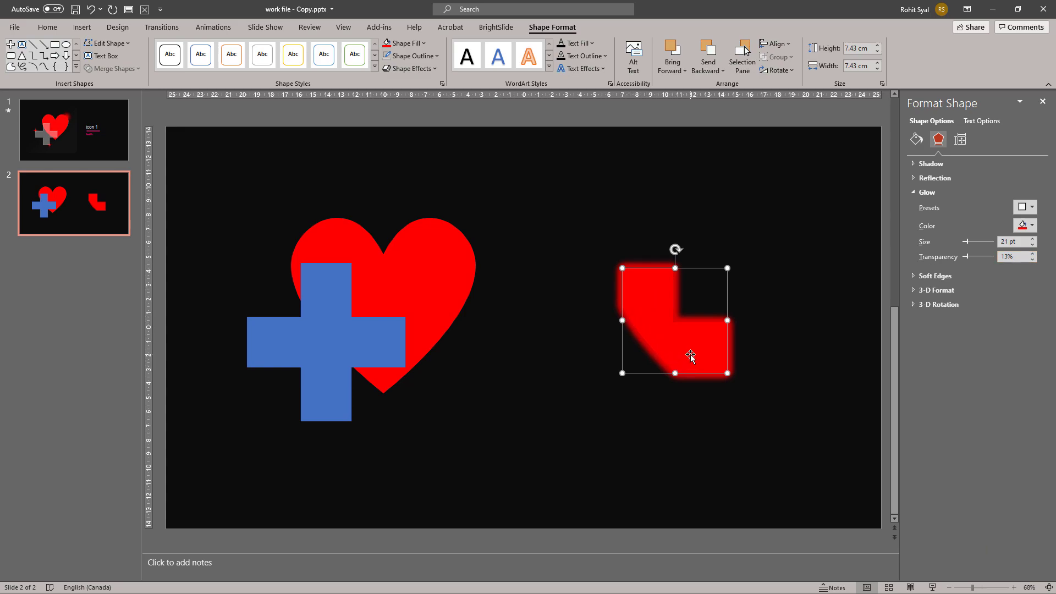
Step: Move the glowing piece onto the matching overlap area of the original heart and cross
left_click_drag(691, 352, 376, 336)
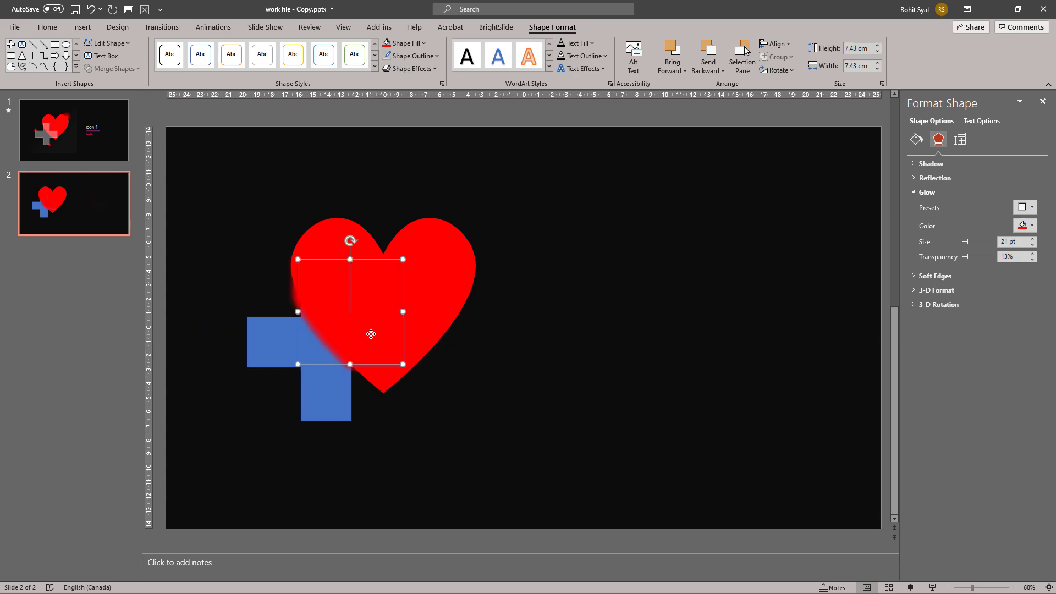
type("0")
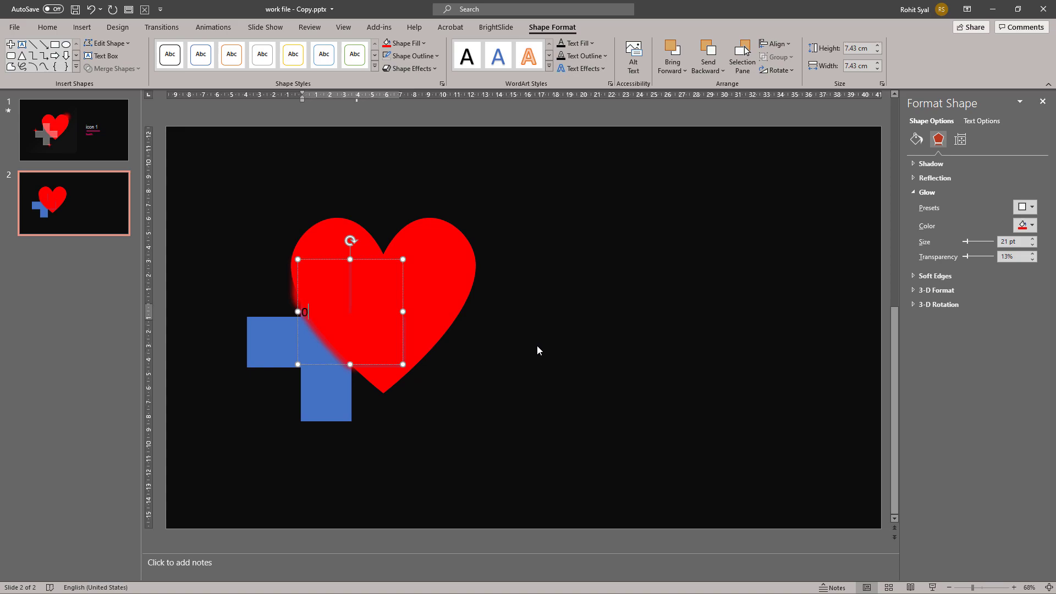
key("BackSpace")
left_click_drag(378, 326, 379, 328)
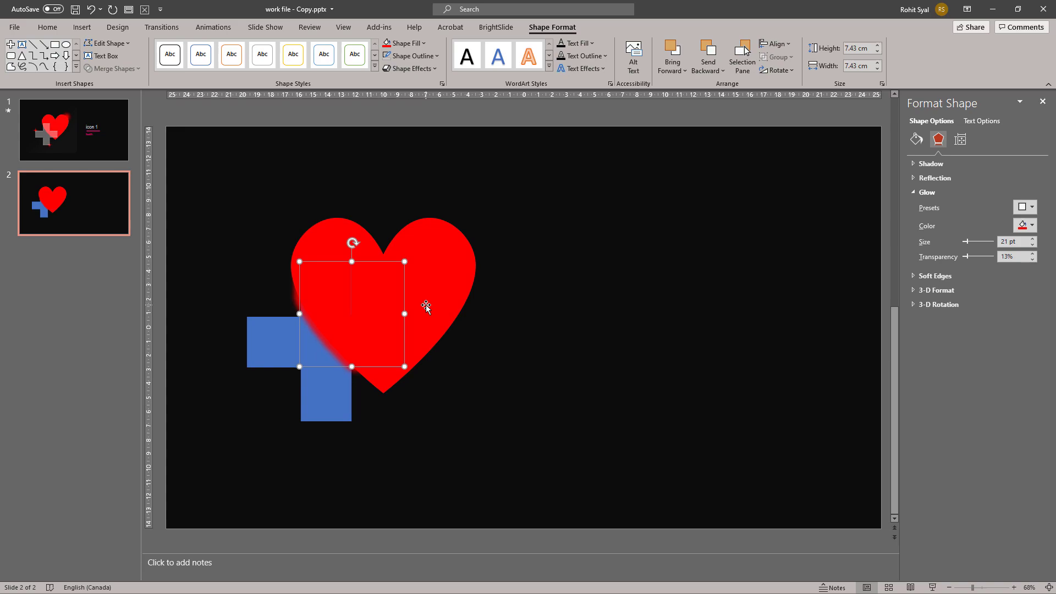
left_click(548, 325)
Step: Bring the blue cross to the front, above the heart and the glowing piece
left_click(310, 412)
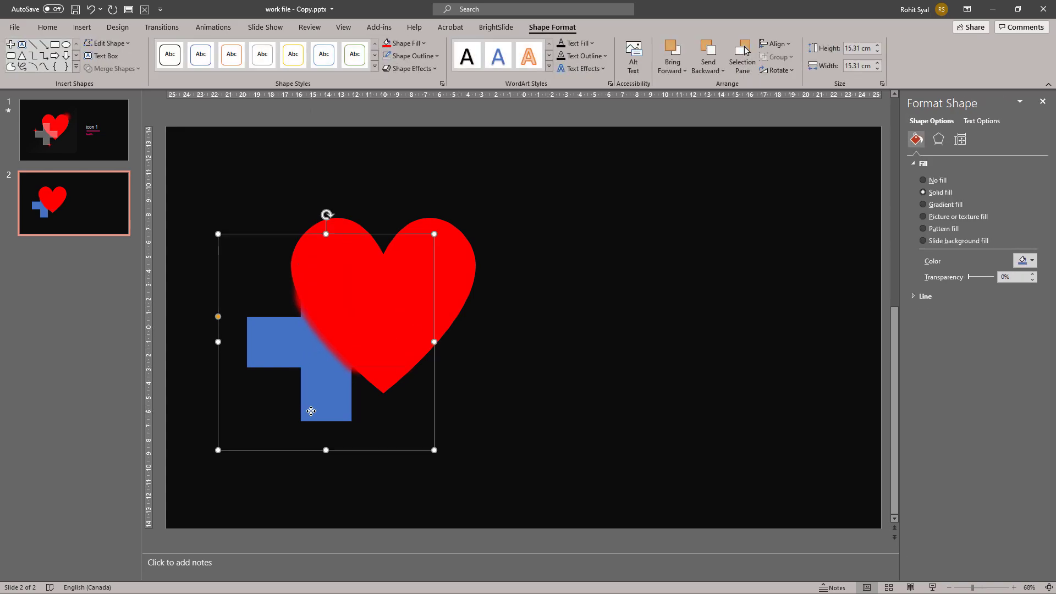
right_click(311, 412)
left_click(347, 320)
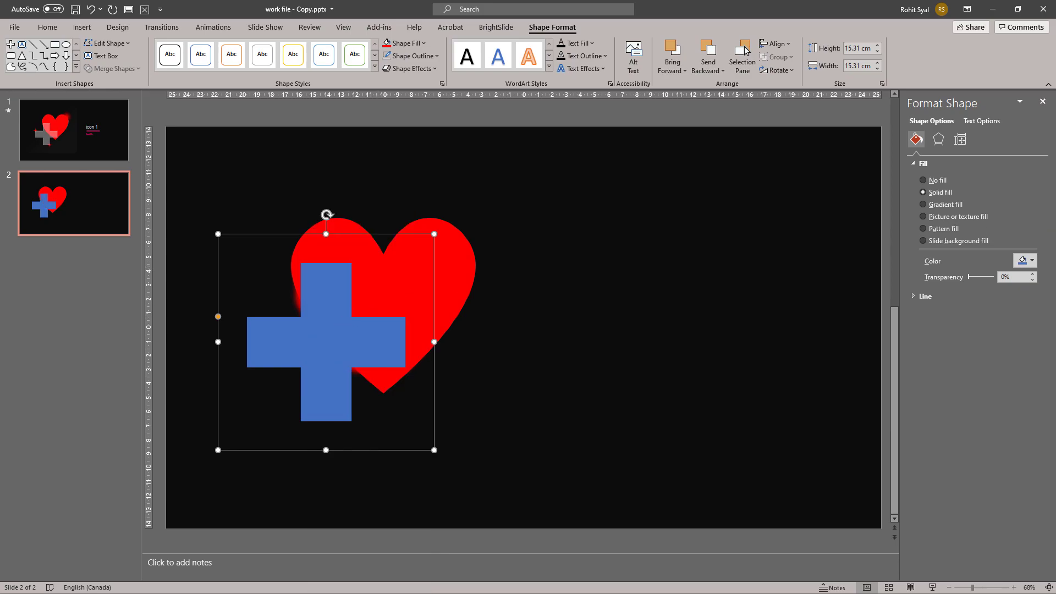
Step: Change the cross's fill to white with 52% transparency
left_click(1032, 260)
key("Escape")
left_click_drag(971, 281, 983, 281)
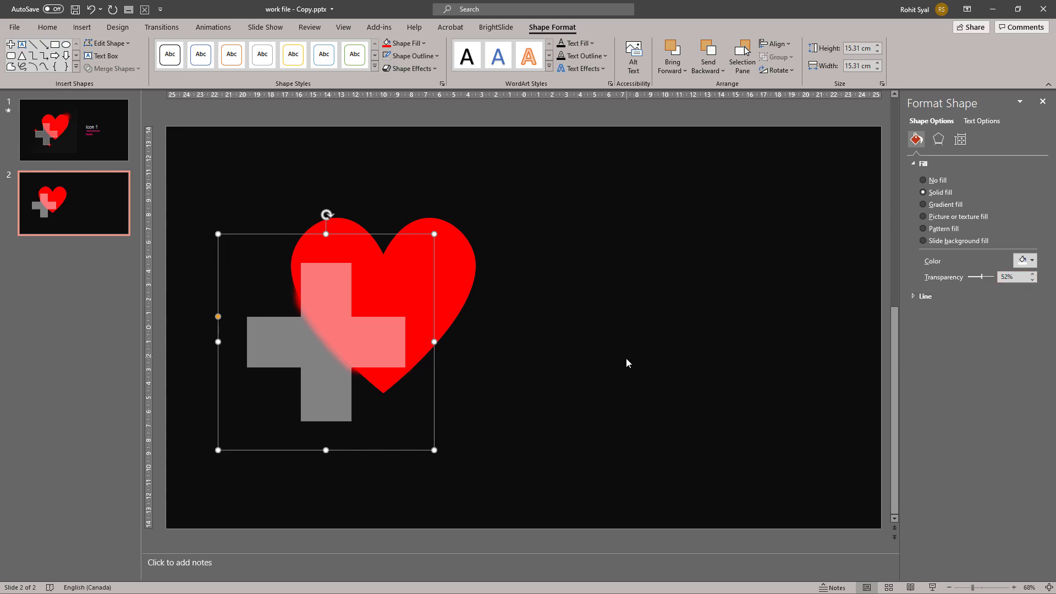
left_click(532, 371)
Step: Nudge the glowing piece slightly right and down to line it up with the cross's edges
left_click_drag(274, 279, 421, 401)
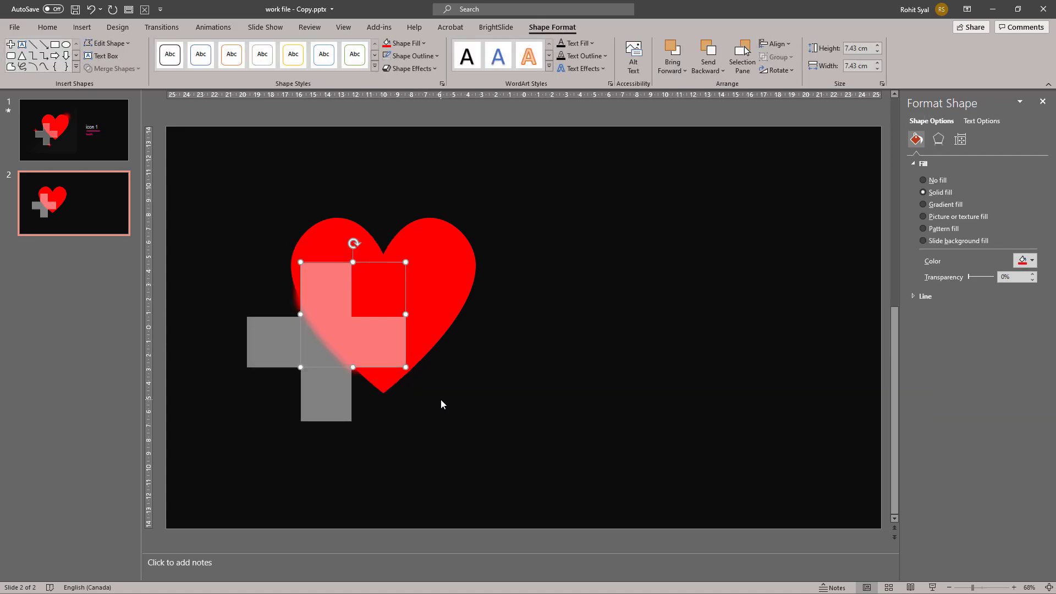
key("ctrl+Right")
key("ctrl+Right")
key("ctrl+Right")
key("ctrl+Right")
key("ctrl+Right")
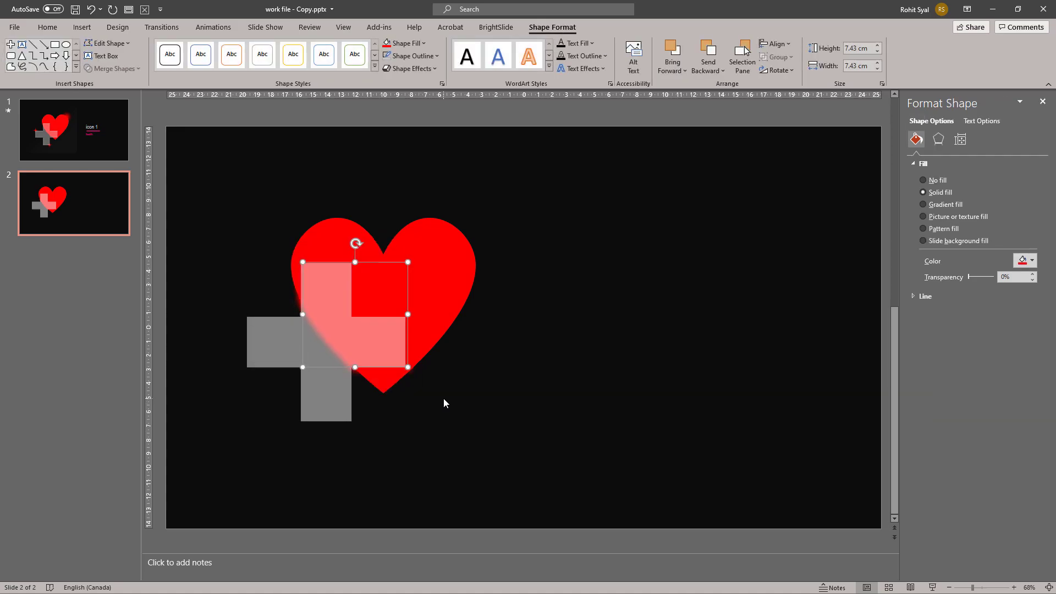
key("ctrl+Down")
key("ctrl+Down")
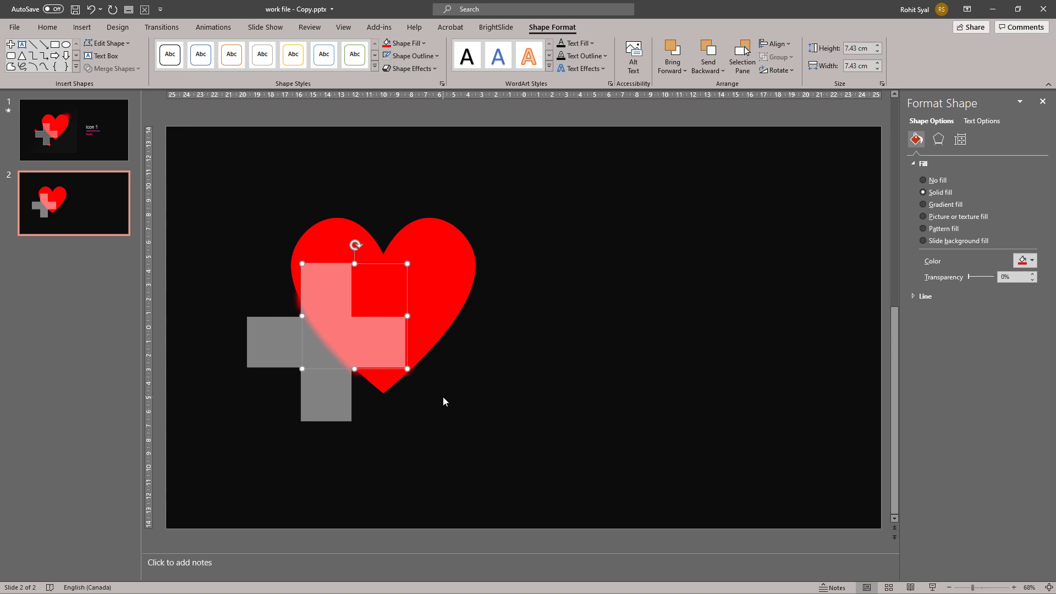
left_click(488, 396)
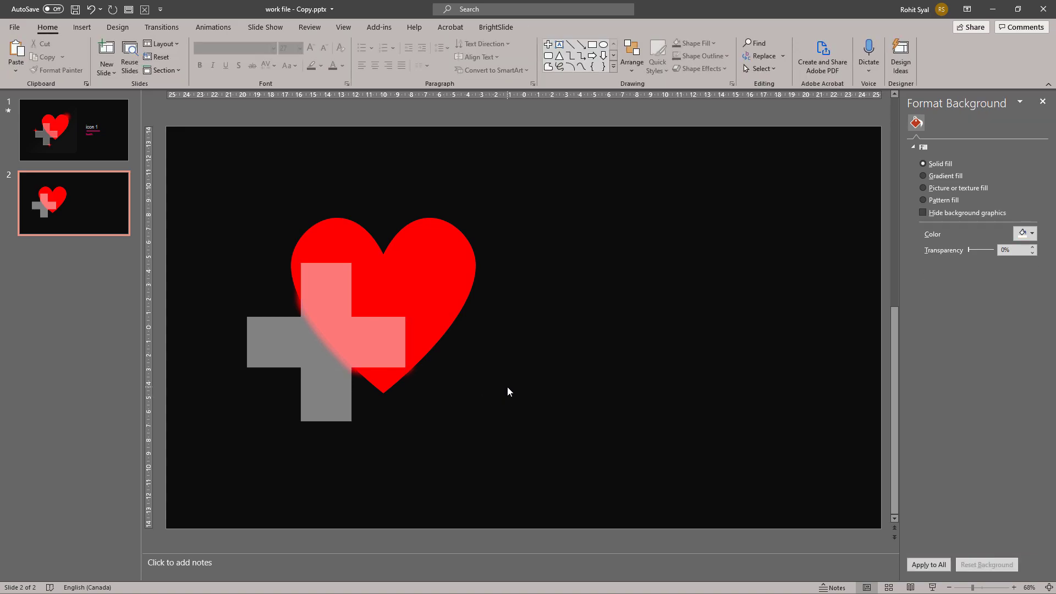
Step: Apply the first preset top bevel, 6 pt wide and high, to the translucent cross on slide 2, using slide 1 as the reference
left_click(32, 159)
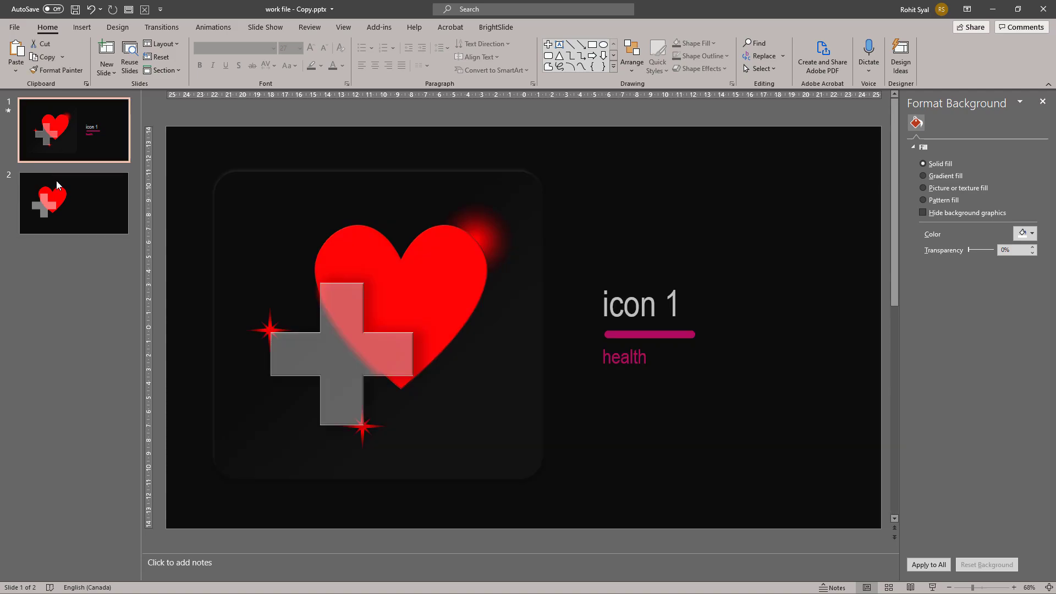
left_click(67, 205)
left_click(291, 338)
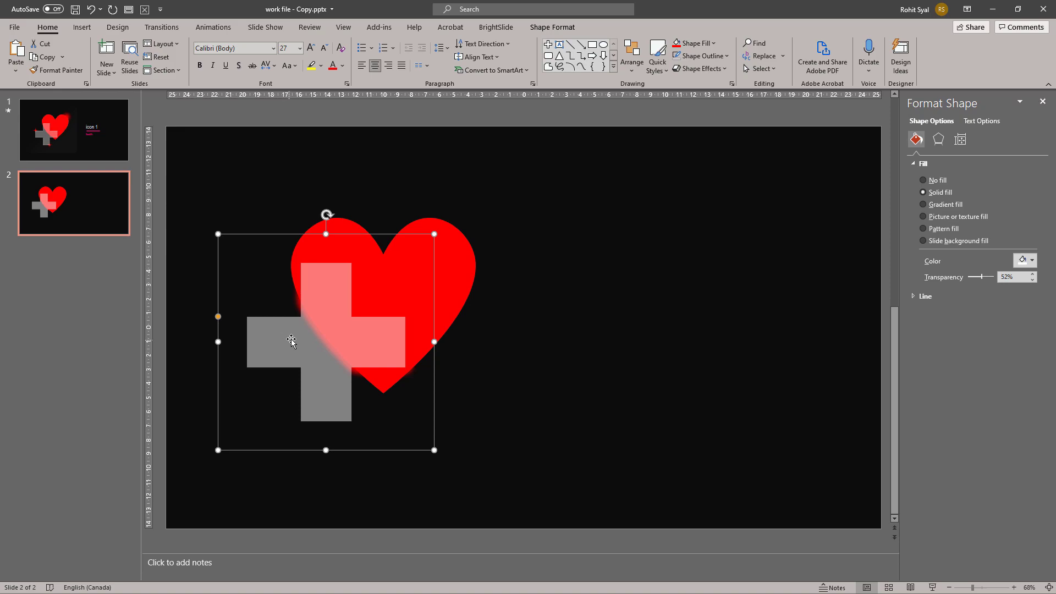
left_click(938, 140)
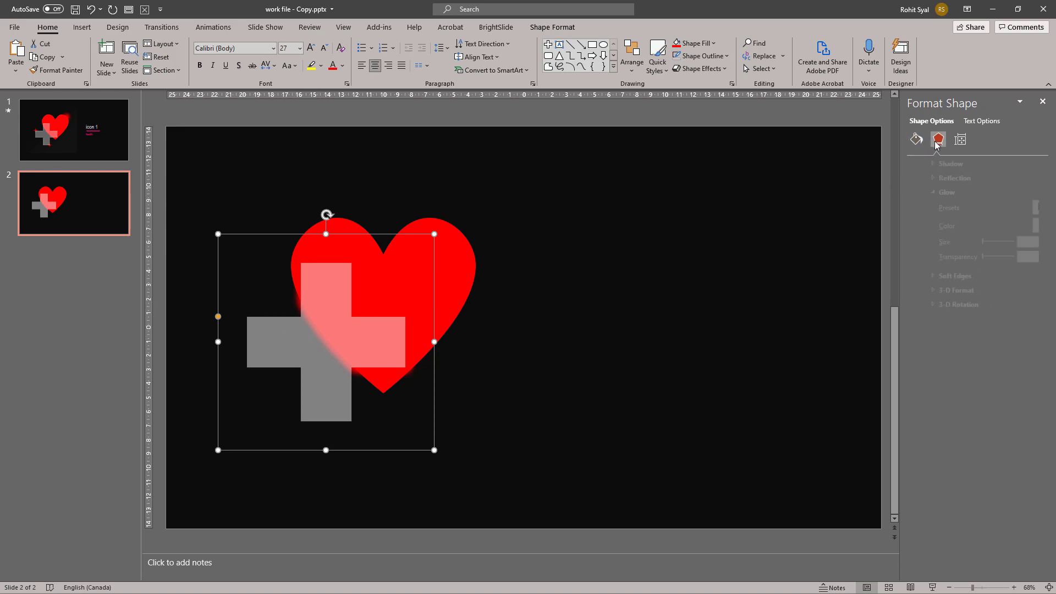
left_click(912, 194)
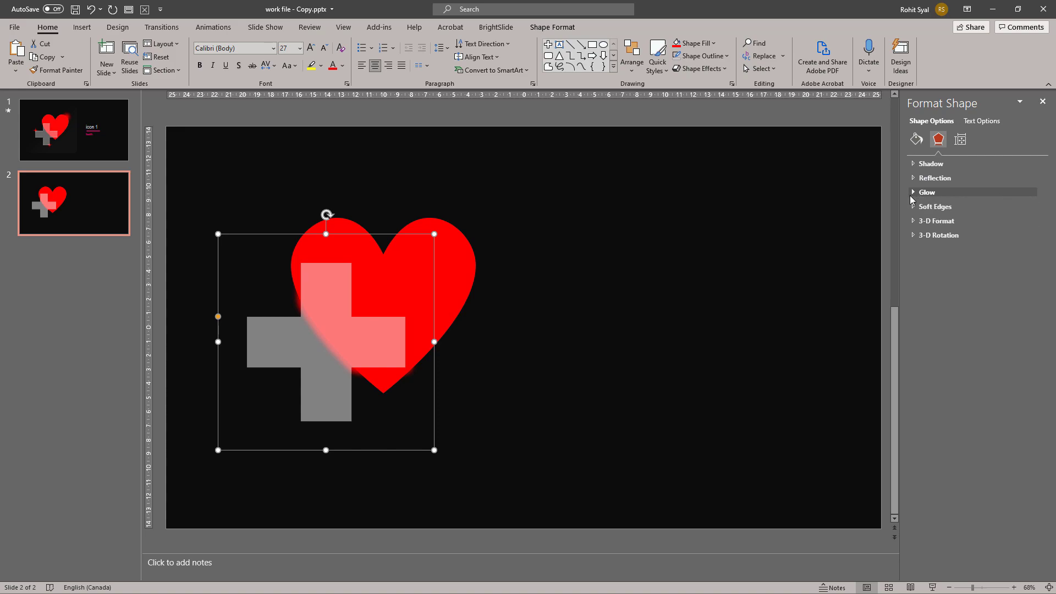
left_click(913, 221)
left_click(940, 253)
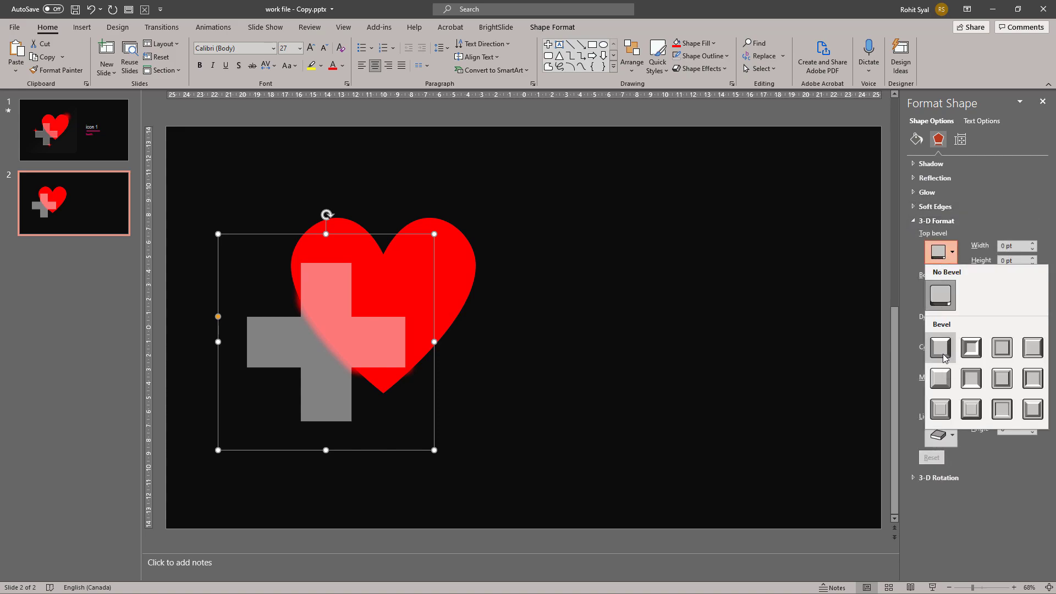
left_click(941, 350)
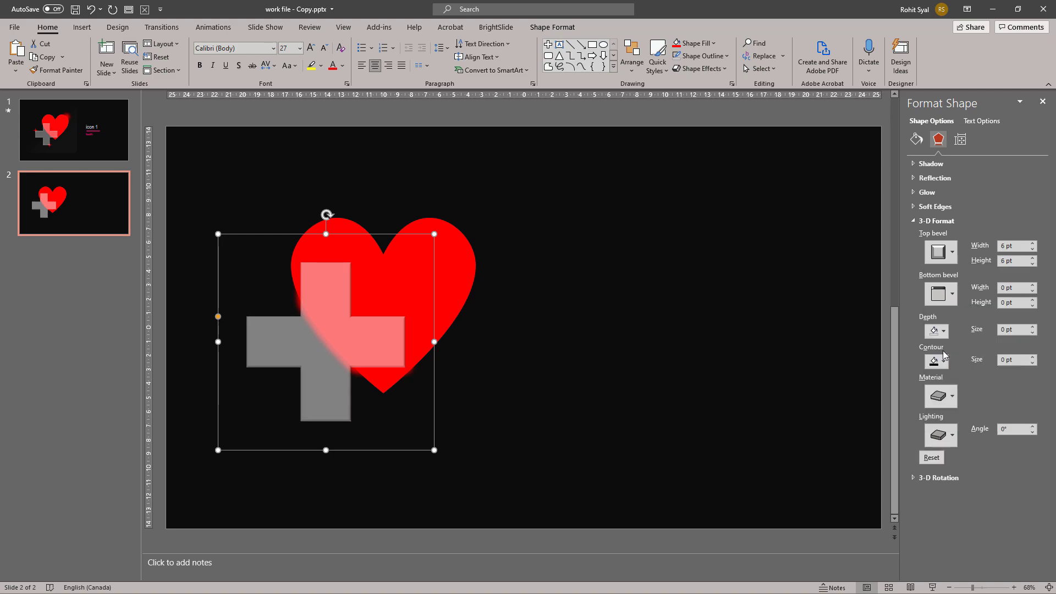
Step: Slightly increase the width and height of the translucent cross's bottom bevel
left_click(1033, 285)
left_click(1033, 285)
left_click(1032, 300)
left_click(649, 331)
Step: Give the cross a gradient outline and colour its first gradient stop red
left_click(365, 342)
left_click(919, 164)
left_click(919, 178)
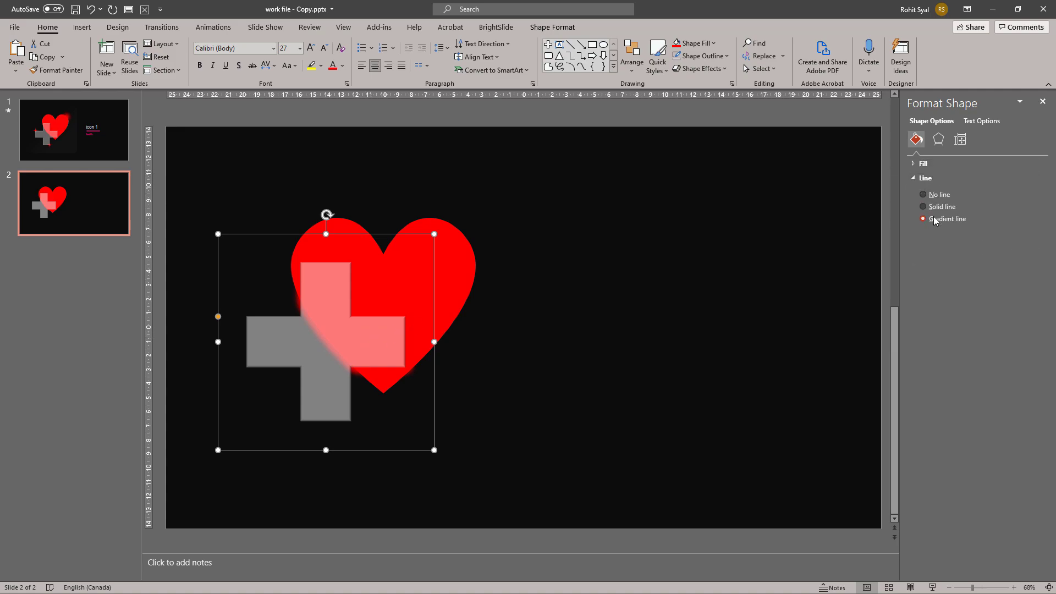
mouse_move(982, 319)
left_mouse_down()
mouse_move(955, 320)
mouse_move(977, 322)
left_mouse_up()
left_click(997, 318)
left_click(935, 318)
left_click(1024, 336)
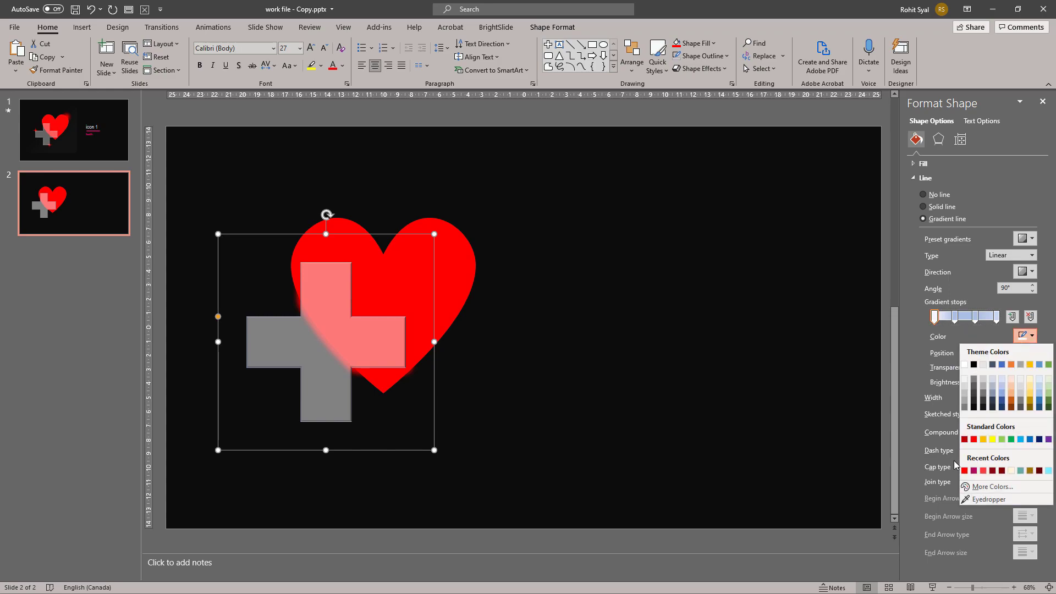
left_click(965, 470)
Step: Colour the outline gradient's second stop white, the third red and the last white
left_click(956, 318)
left_click(1024, 336)
left_click(968, 367)
left_click(975, 317)
left_click(1024, 336)
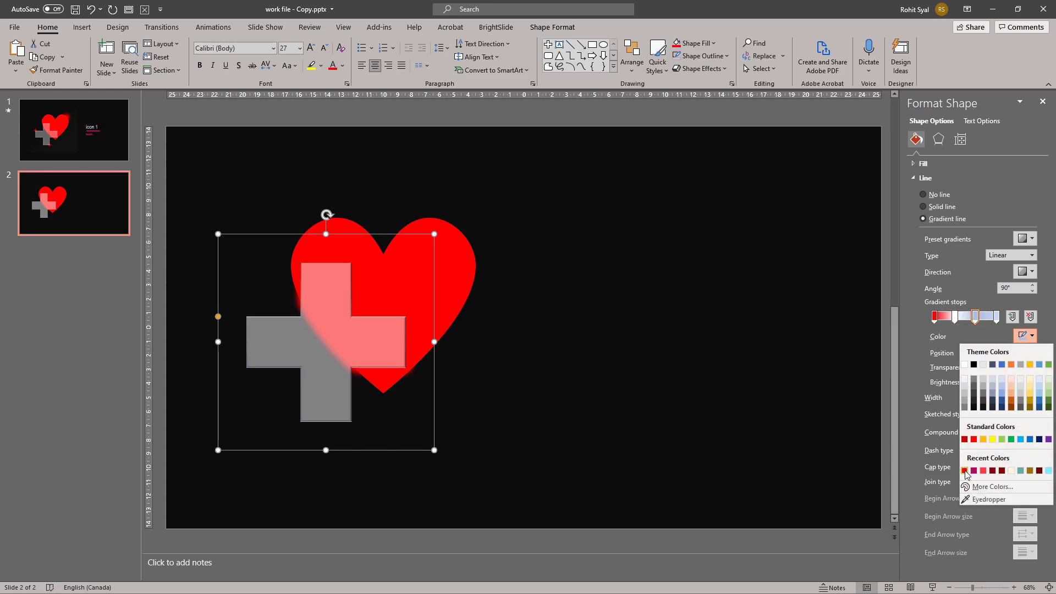
left_click(964, 471)
left_click(997, 317)
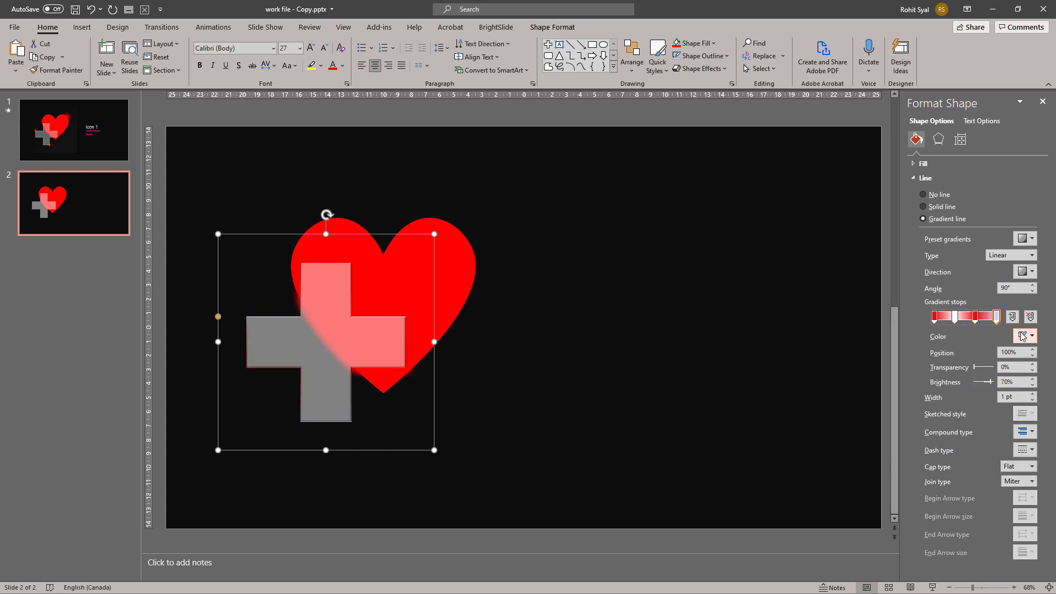
left_click(1022, 336)
left_click(967, 368)
left_click(163, 131)
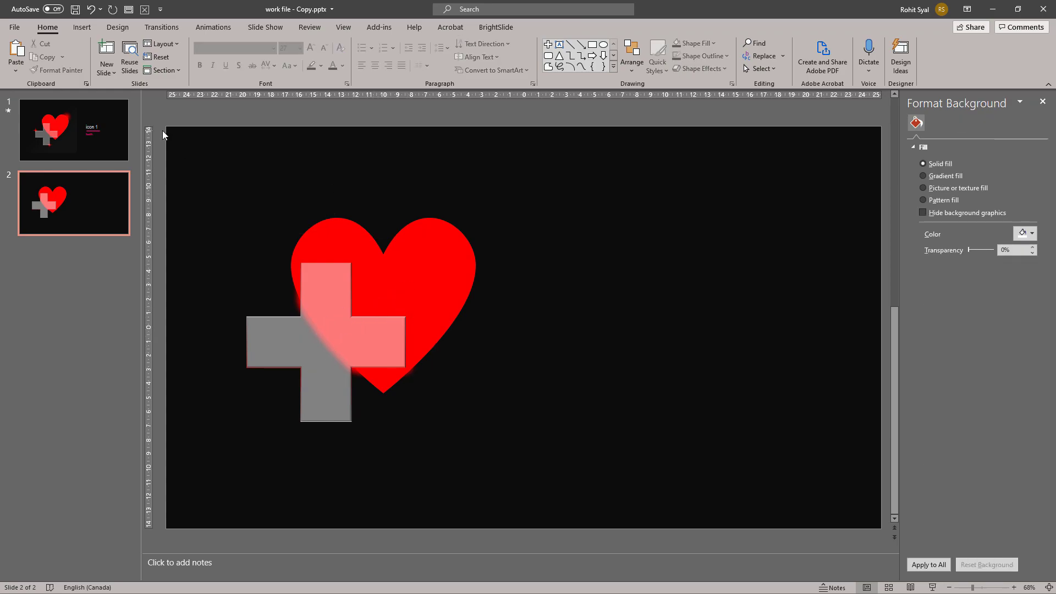
Step: Apply the outer Offset: Right shadow preset to the translucent cross
left_click(316, 328)
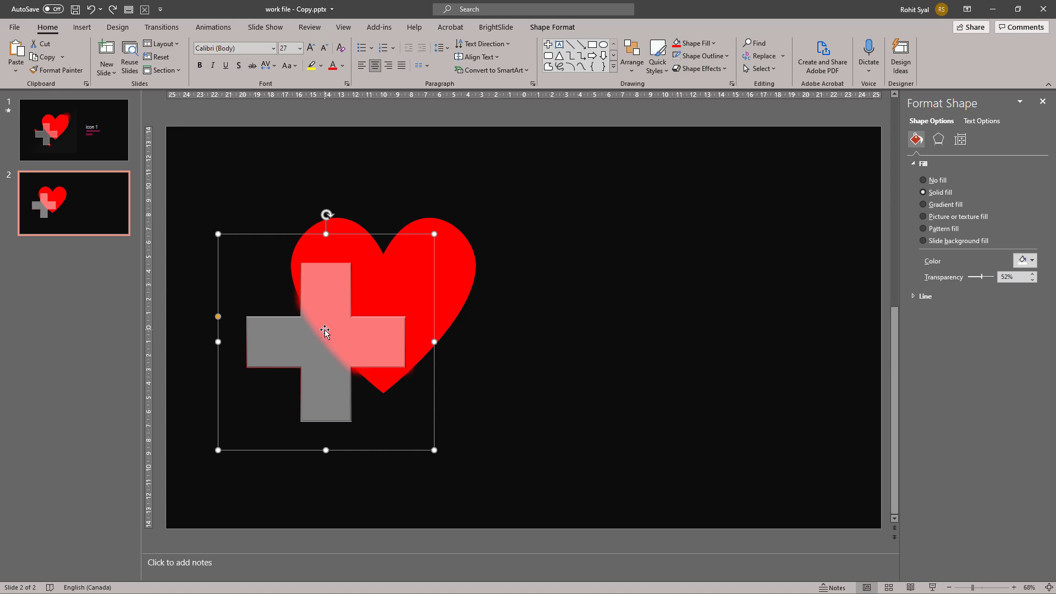
left_click(938, 140)
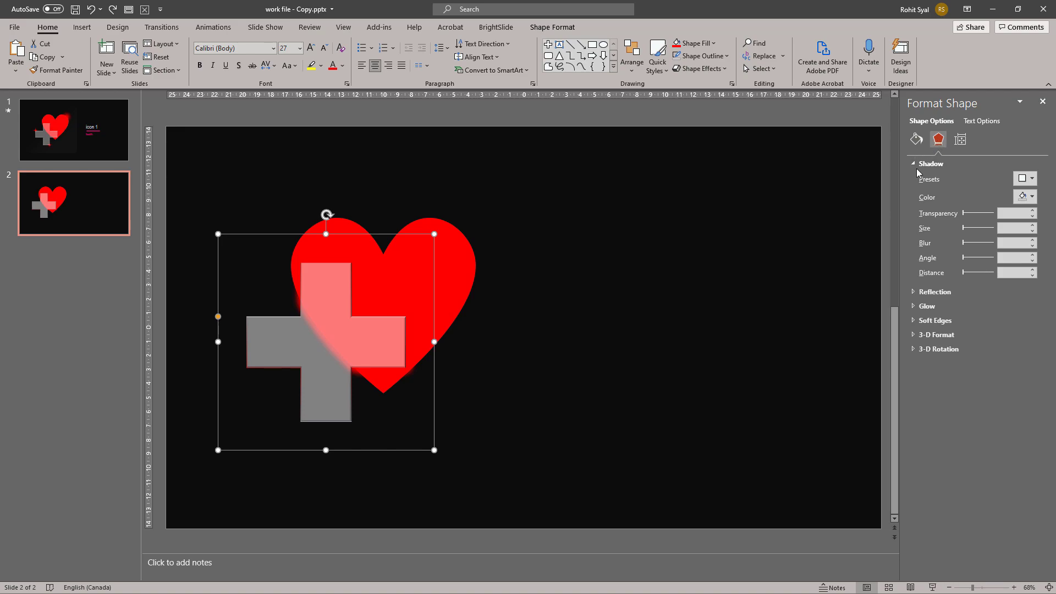
left_click(1032, 182)
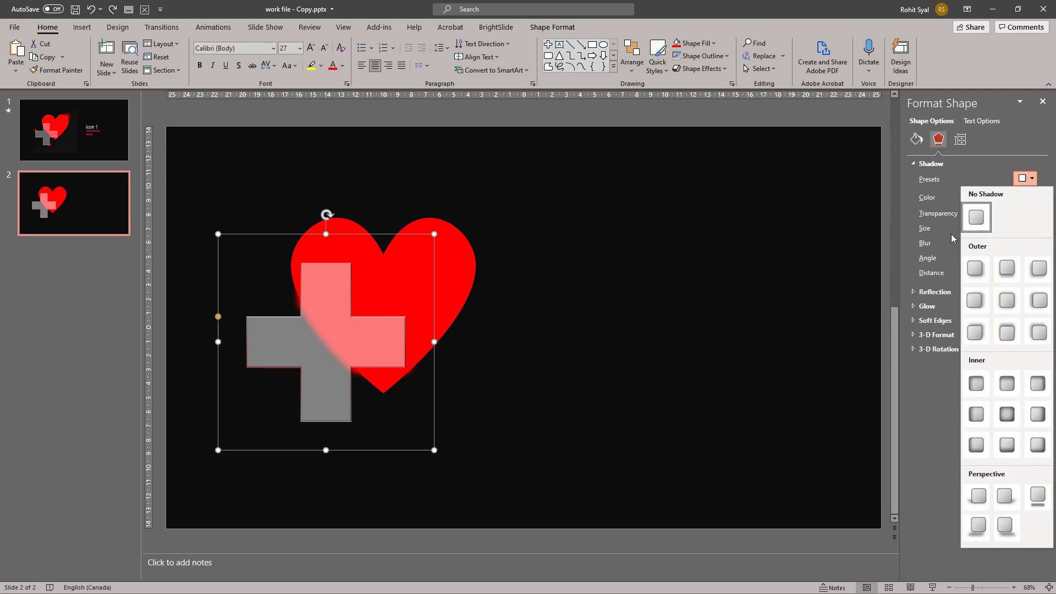
left_click(979, 299)
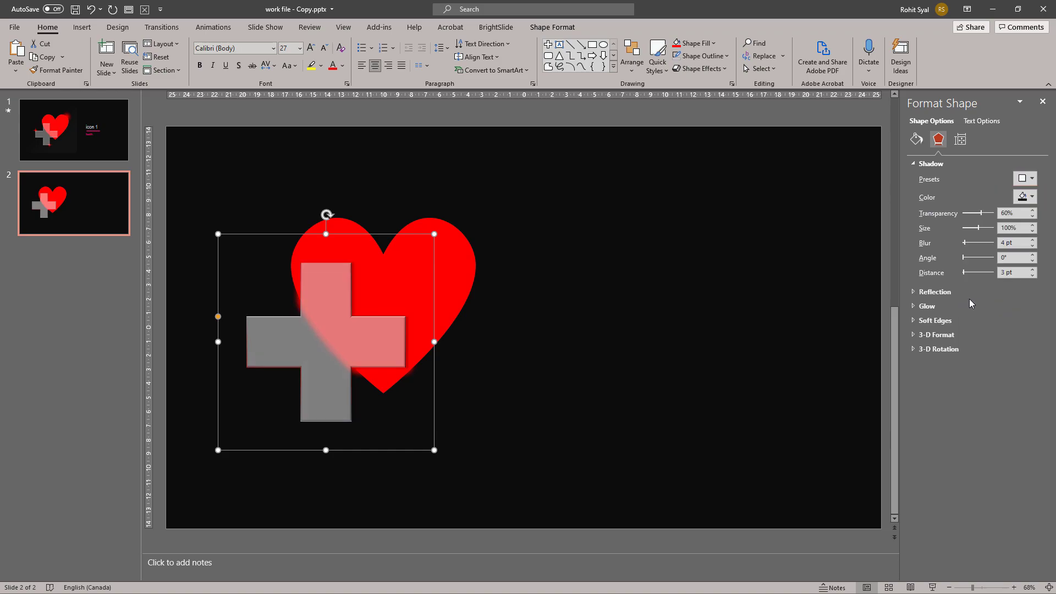
Step: Set the cross's shadow to 104% size, 19 pt blur and 55% transparency
left_click(1033, 226)
left_click(1033, 226)
left_click(1033, 225)
left_click(1034, 226)
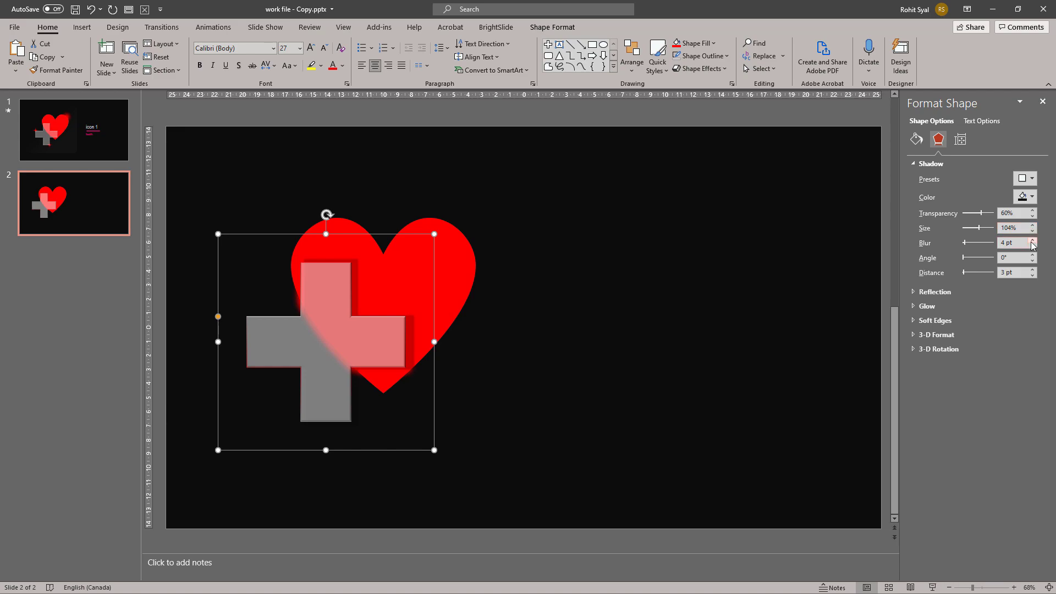
left_click(1033, 241)
left_click(1033, 241)
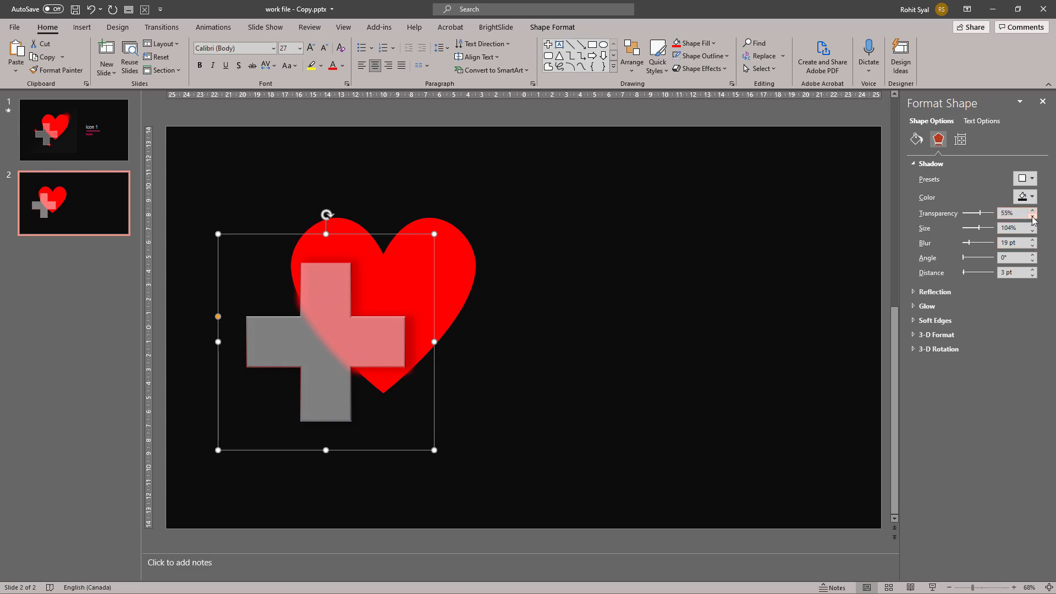
left_click(708, 301)
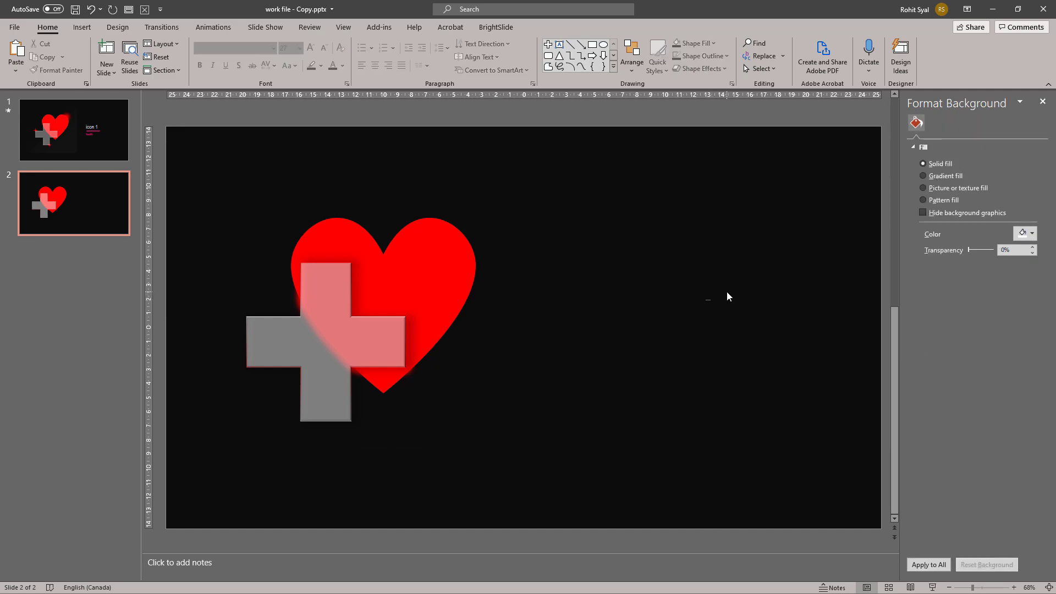
Step: Preview slide 2 as a slide show, compare it with the finished icon on slide 1, and return to editing slide 2
left_click(1042, 102)
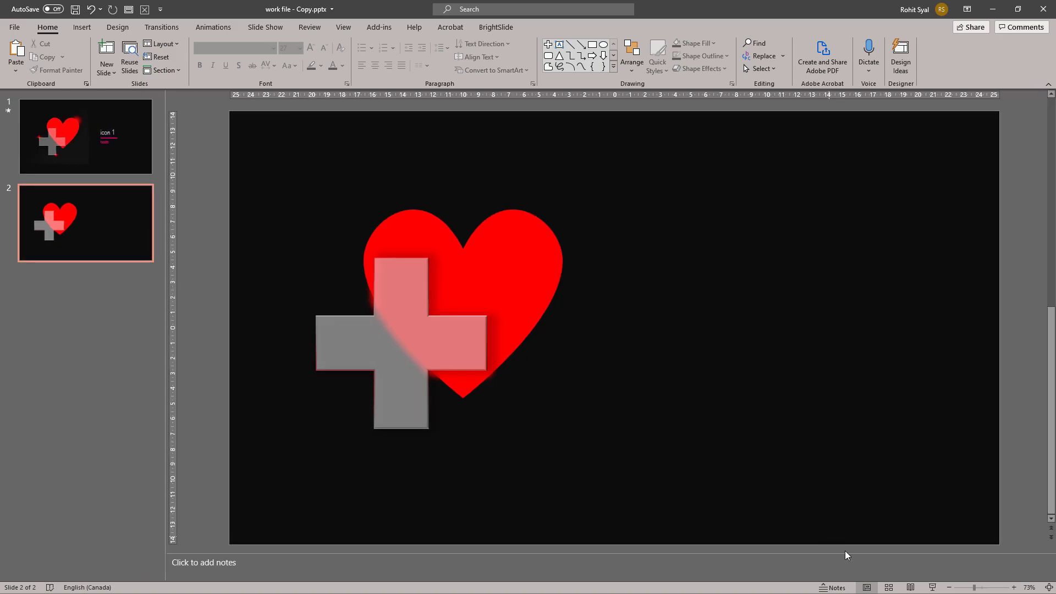
left_click(931, 588)
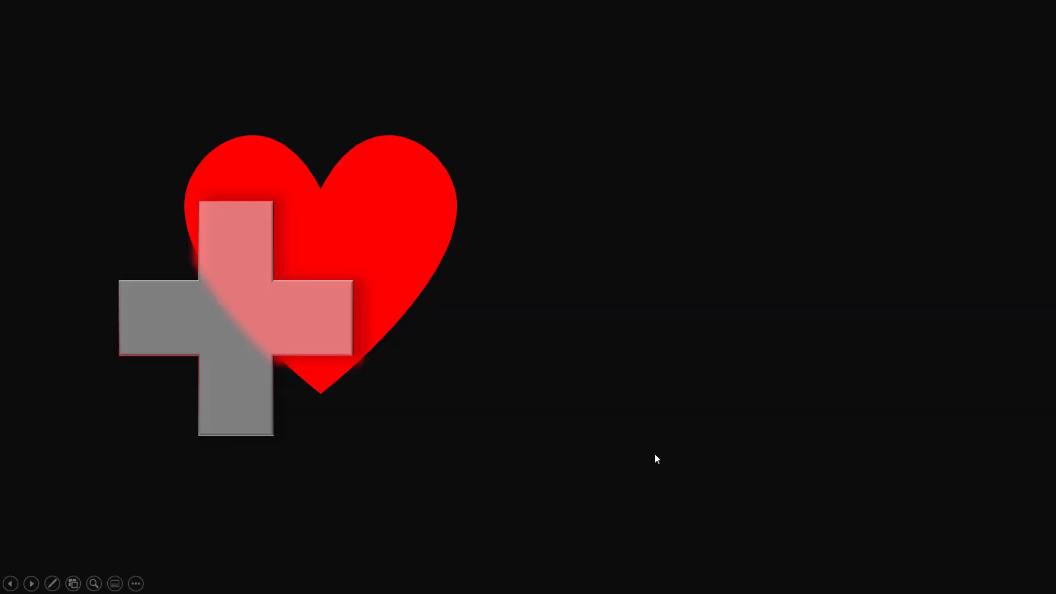
left_click(653, 452)
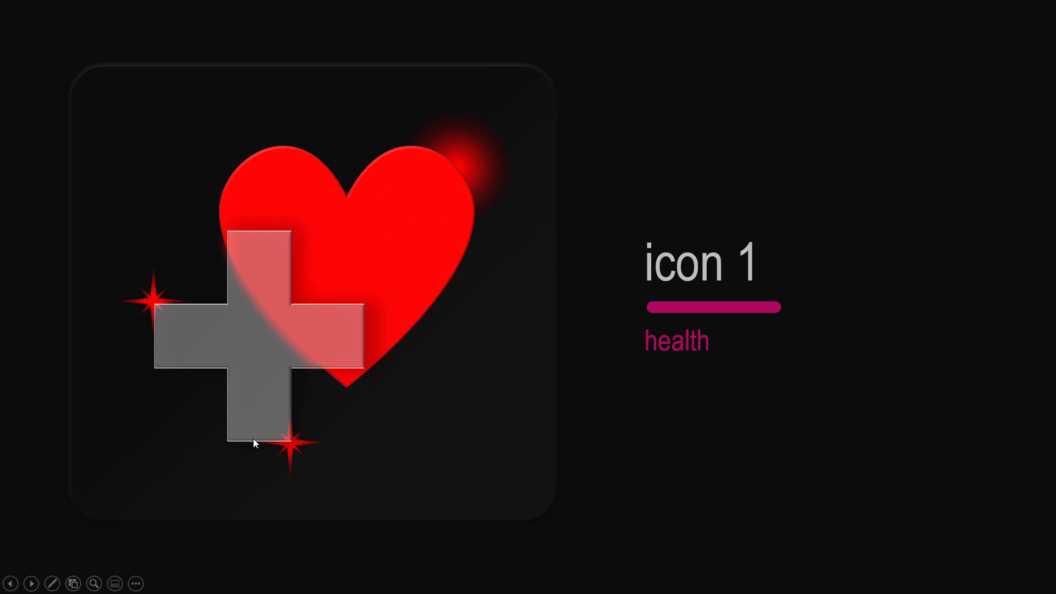
key("Escape")
left_click(81, 242)
left_click(701, 292)
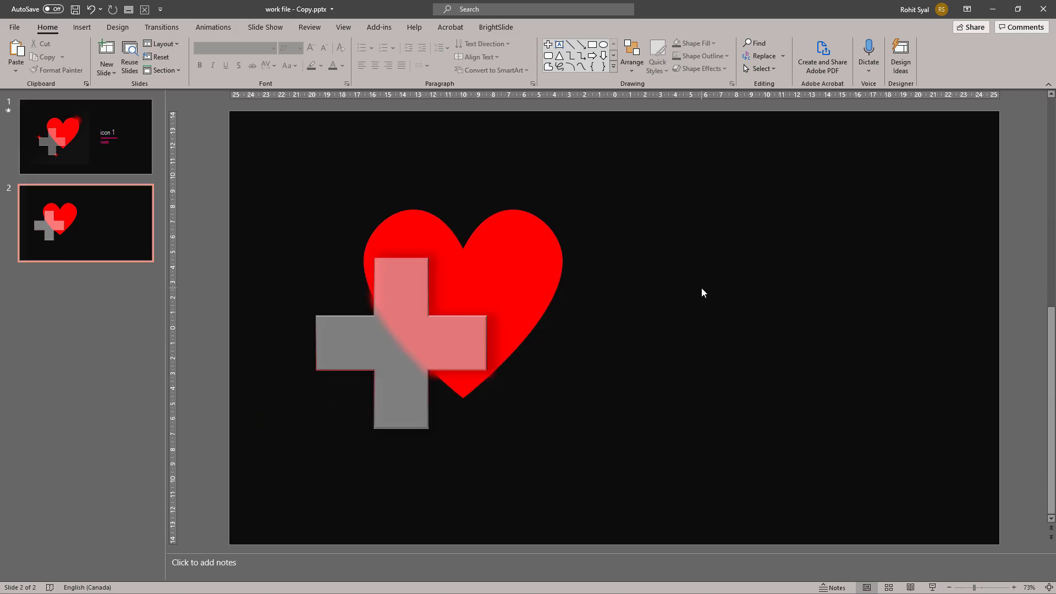
Step: Draw a four-pointed star about 15.6 cm wide and high to the right of the heart, and narrow its arms to thin spikes
left_click(615, 67)
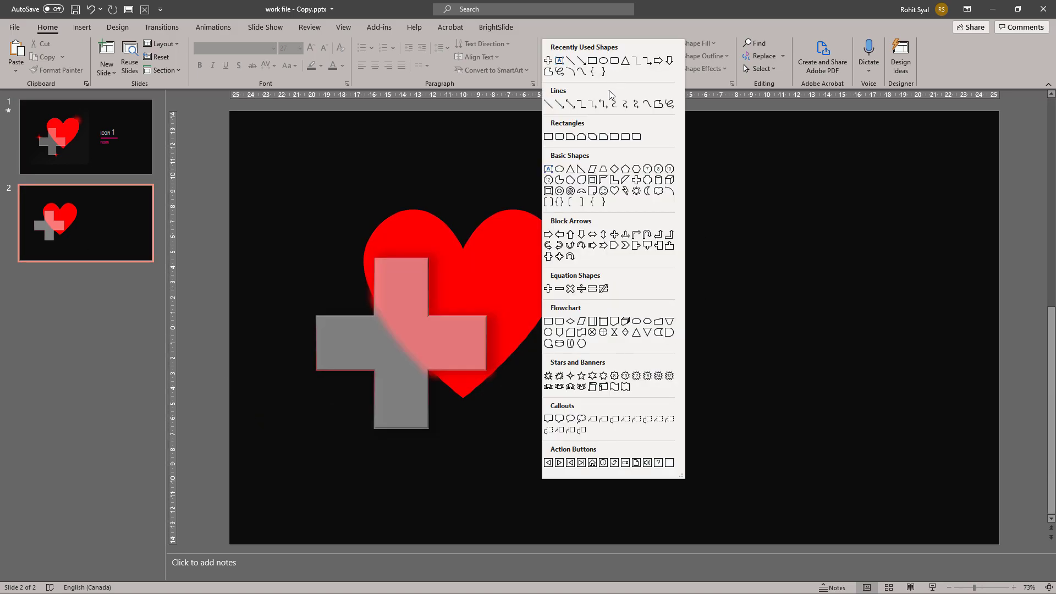
left_click(570, 376)
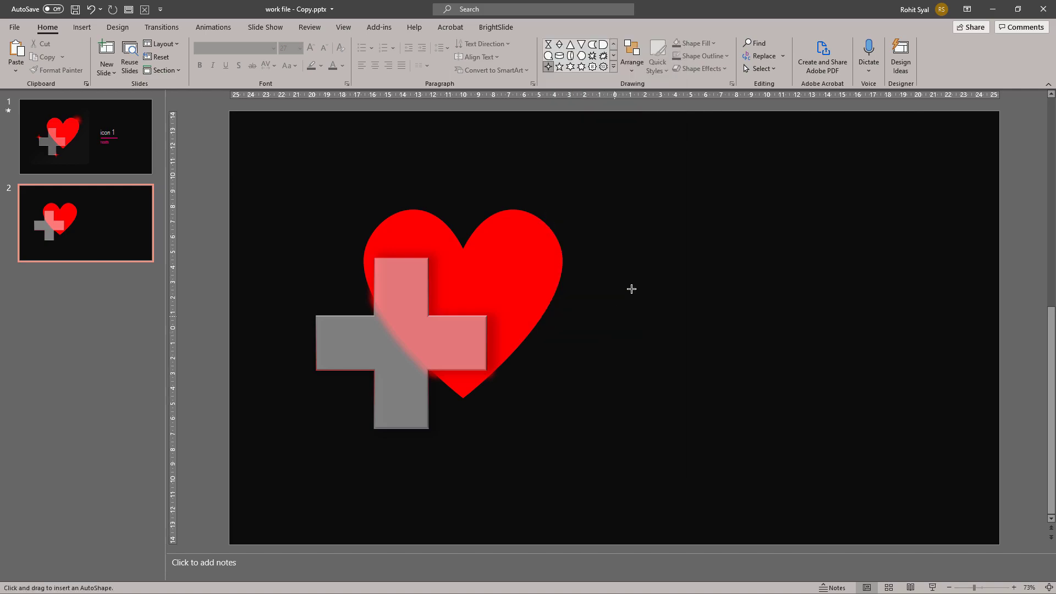
left_click_drag(691, 222, 929, 460)
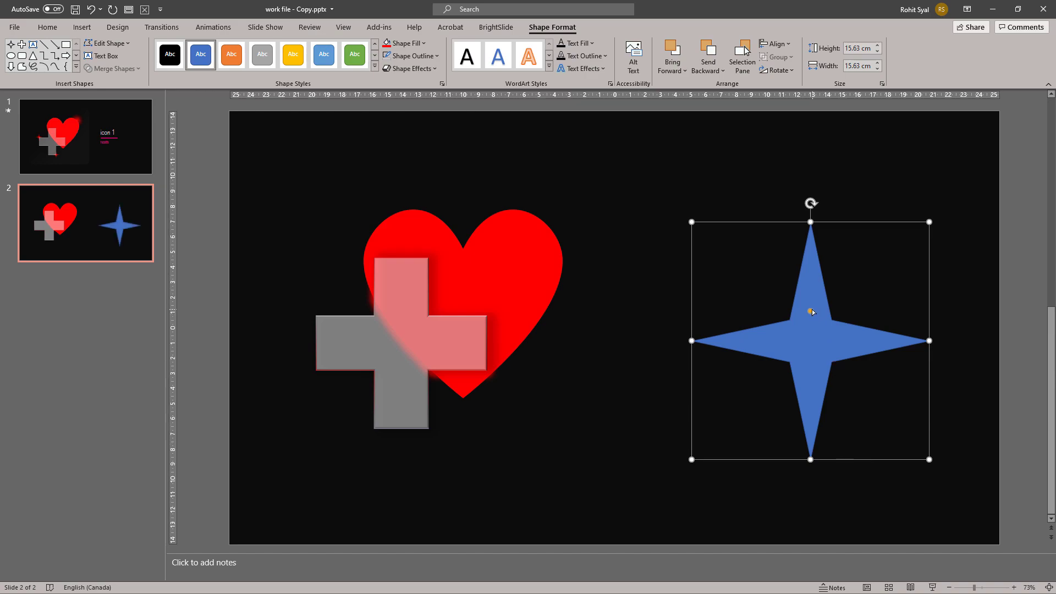
left_click_drag(810, 312, 810, 340)
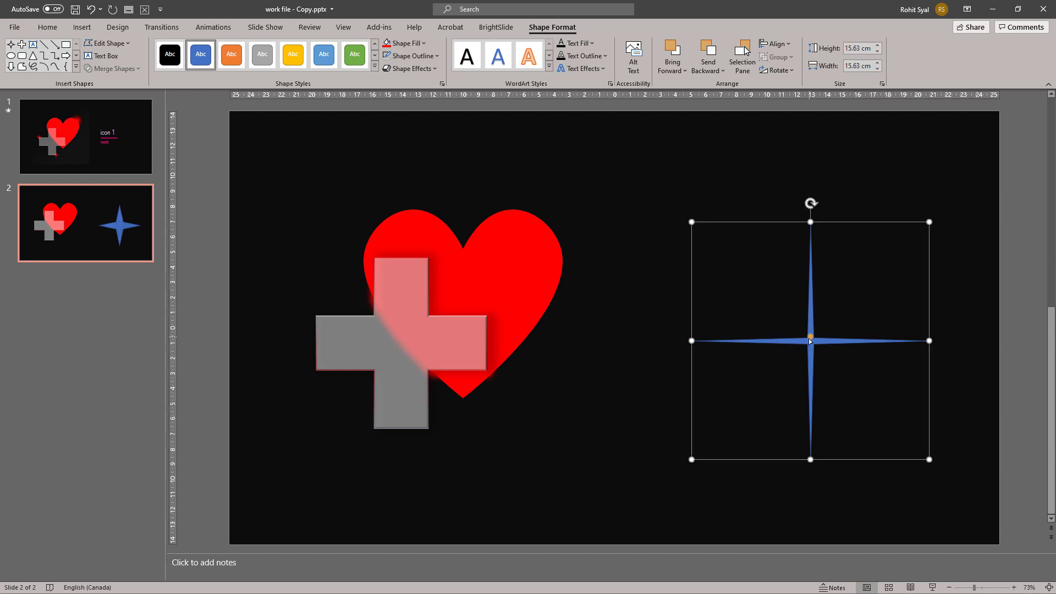
Step: Give the star a gradient fill and remove the white stop from the gradient
right_click(810, 340)
left_click(862, 483)
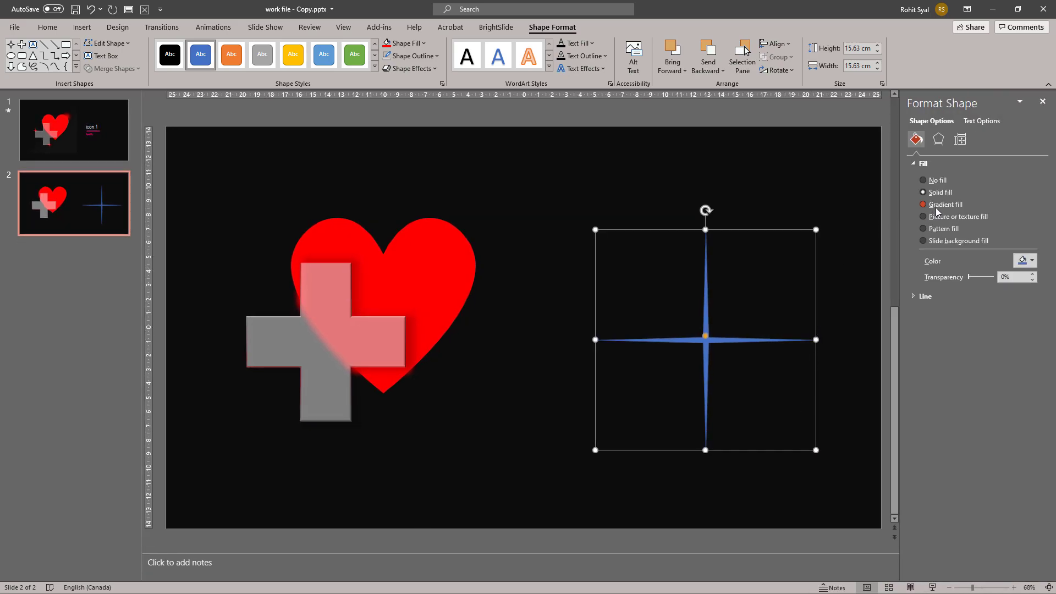
left_click(937, 207)
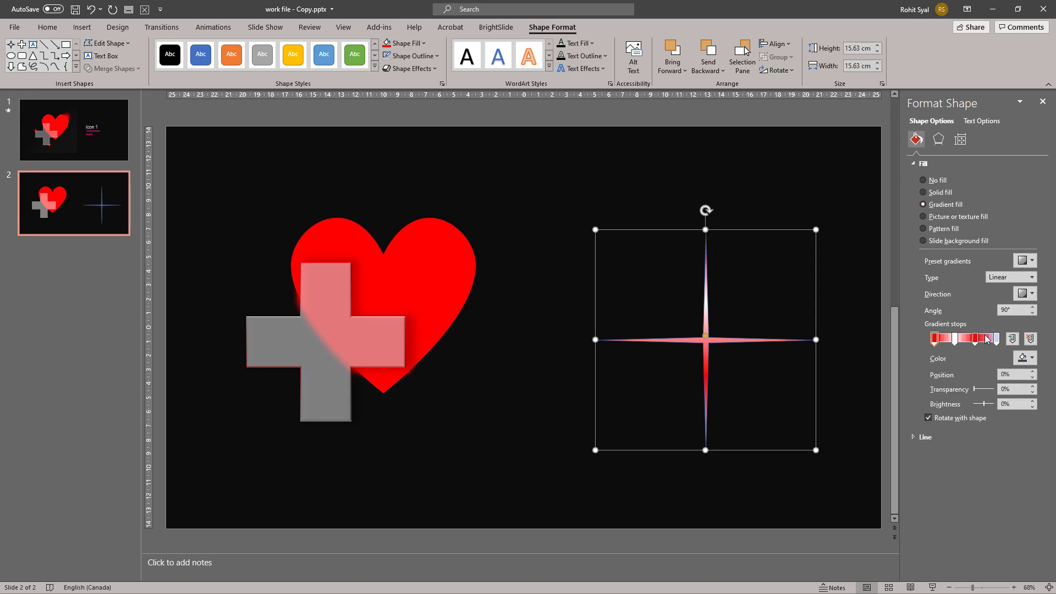
left_click(955, 339)
left_click(1030, 338)
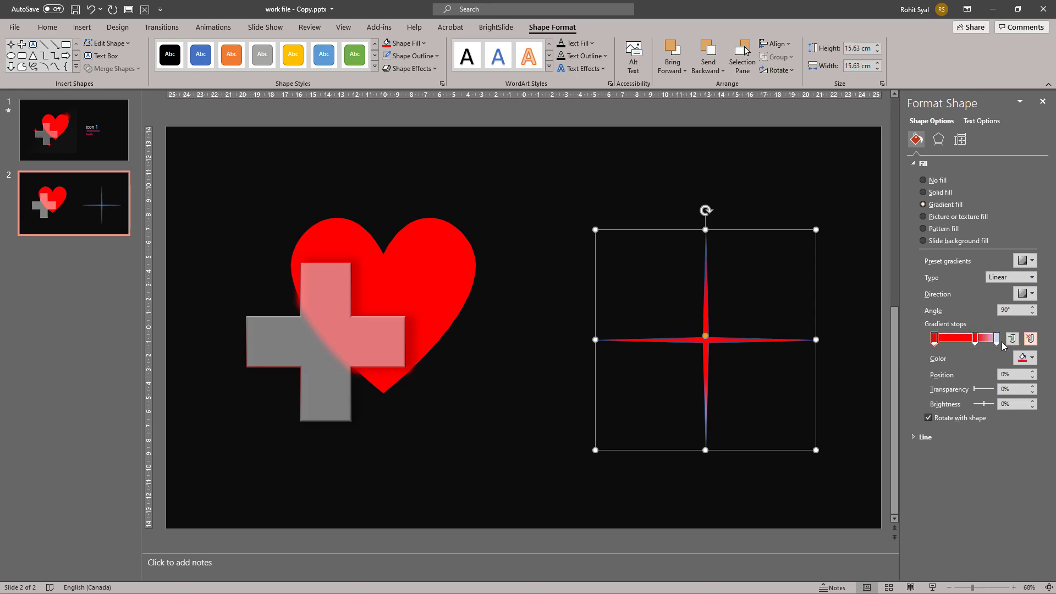
Step: Place the star's last gradient stop at 87% in fully transparent black, and move the middle red stop to 43%
mouse_move(976, 339)
left_mouse_down()
mouse_move(963, 338)
mouse_move(986, 340)
left_mouse_up()
left_click(996, 338)
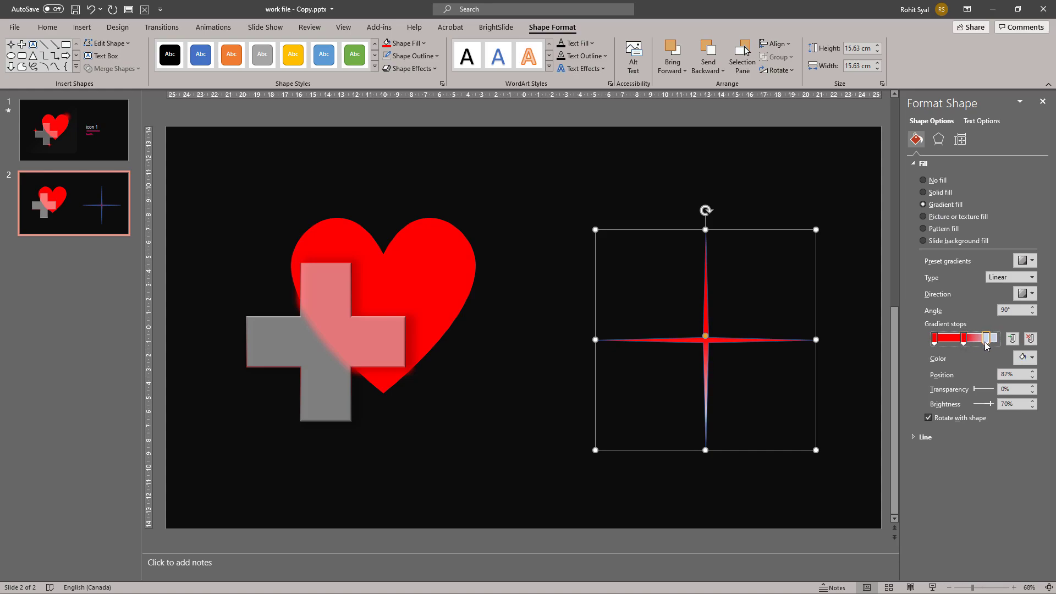
left_click(1025, 358)
left_click(975, 386)
left_click_drag(976, 389, 999, 394)
left_click_drag(964, 338, 961, 338)
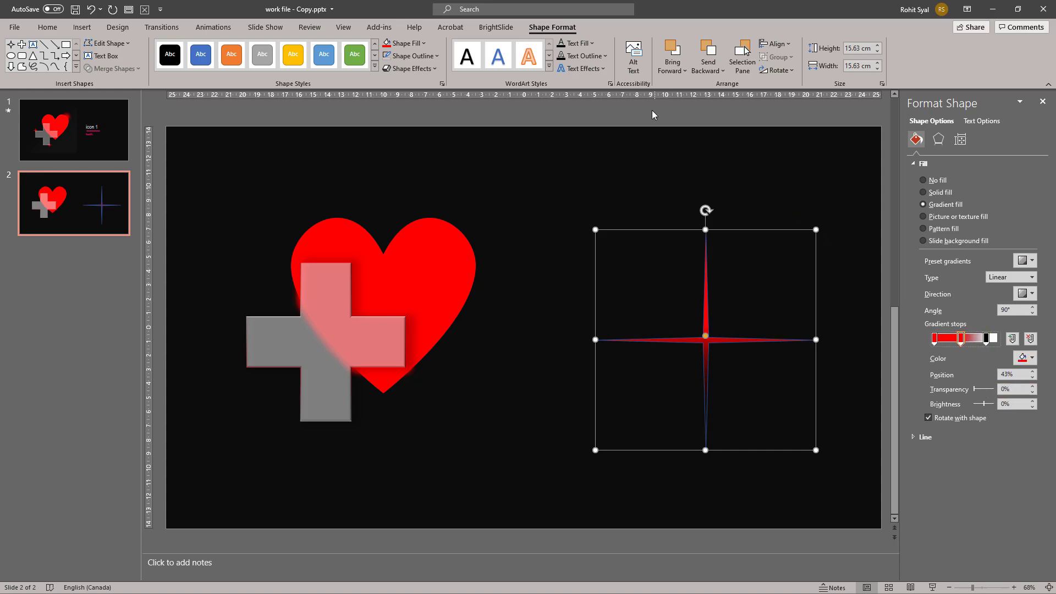
Step: Remove the star's outline and make its gradient radial, spreading from the centre
left_click(388, 57)
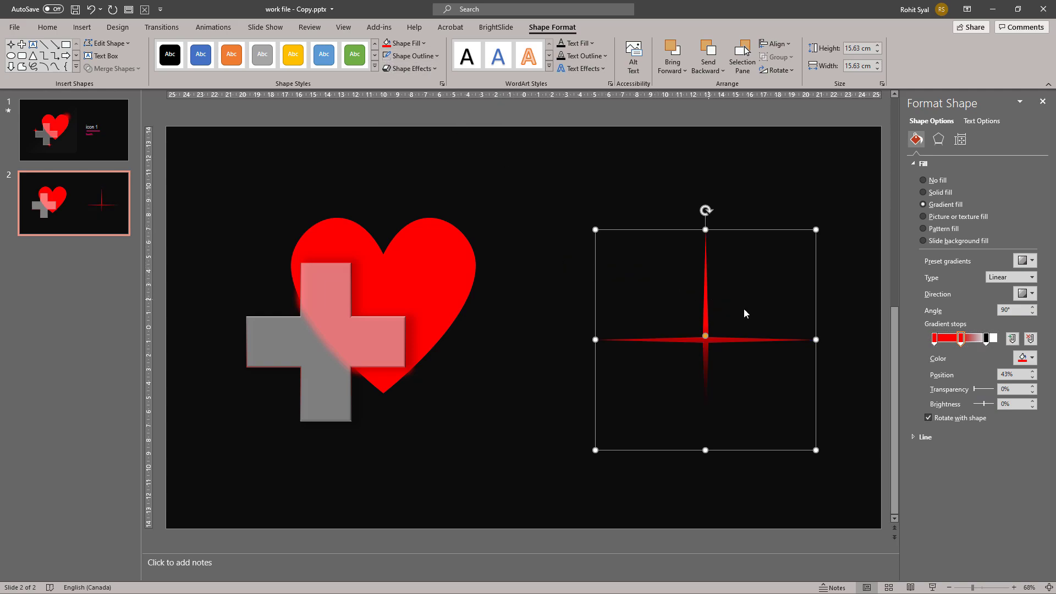
left_click(1008, 279)
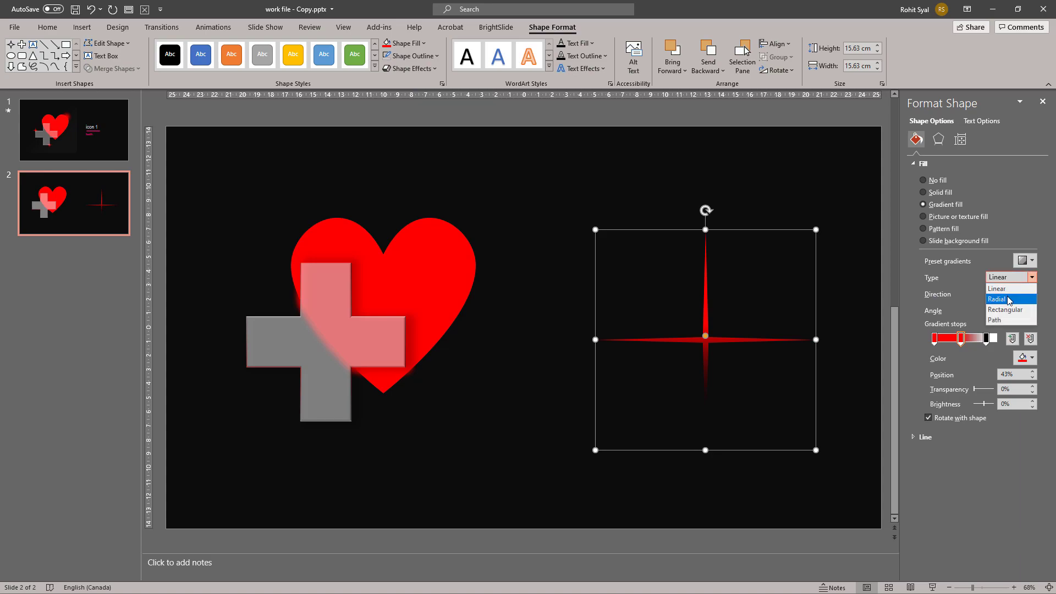
left_click(1009, 300)
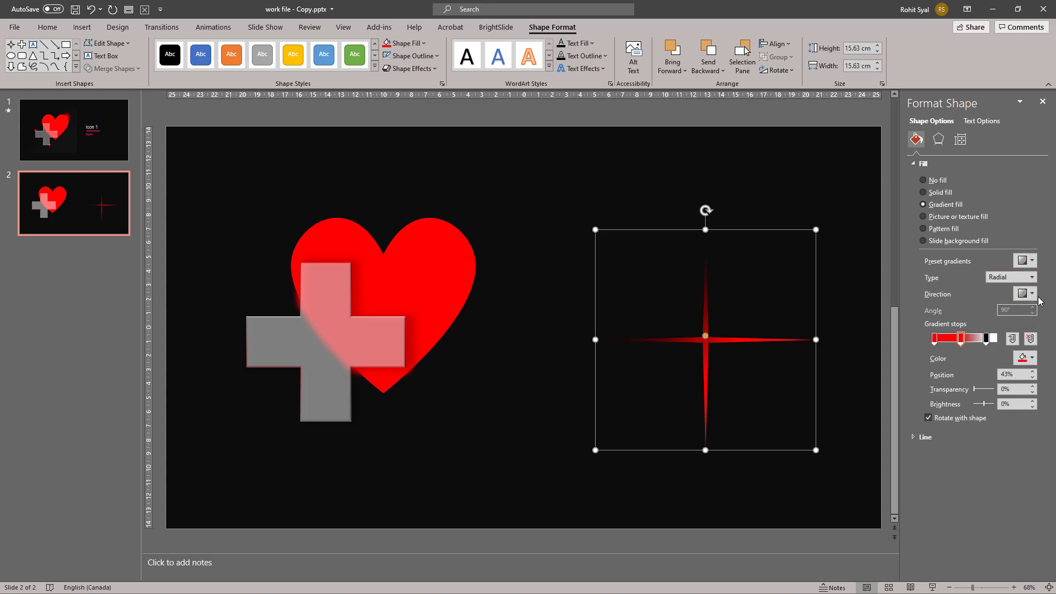
left_click(1029, 294)
left_click(996, 321)
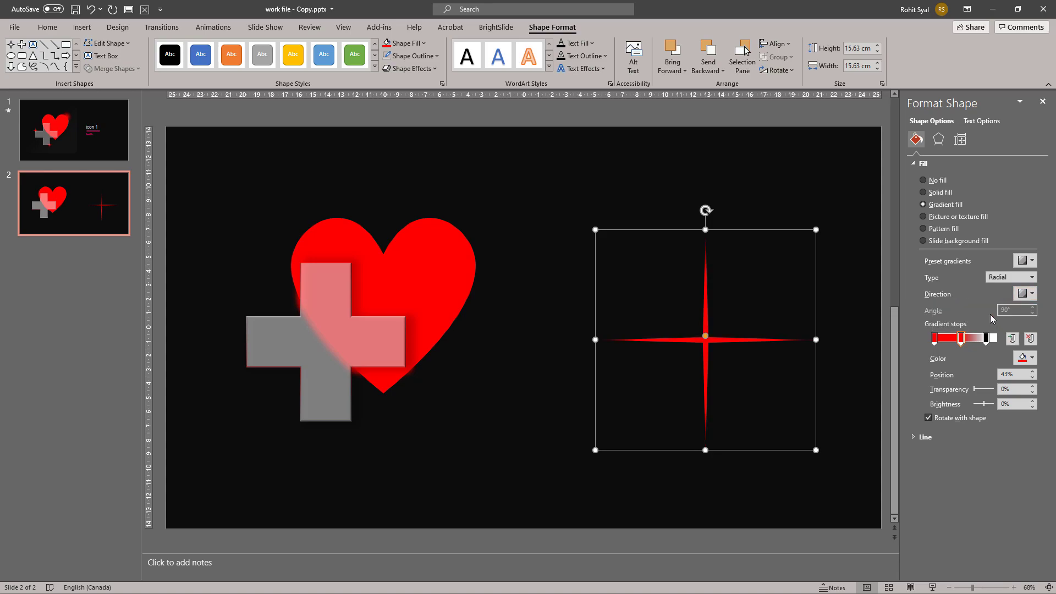
Step: Shift the star's red and black gradient stops slightly toward the start and fine-tune the thickness of its arms
left_click(993, 339)
left_click_drag(993, 342, 959, 340)
left_click_drag(975, 389, 982, 390)
left_click_drag(705, 336, 705, 337)
left_click(750, 308)
Step: Duplicate the star, shrink the copy, rotate it 45° and centre it on the original to form an eight-pointed sparkle
left_click(703, 339)
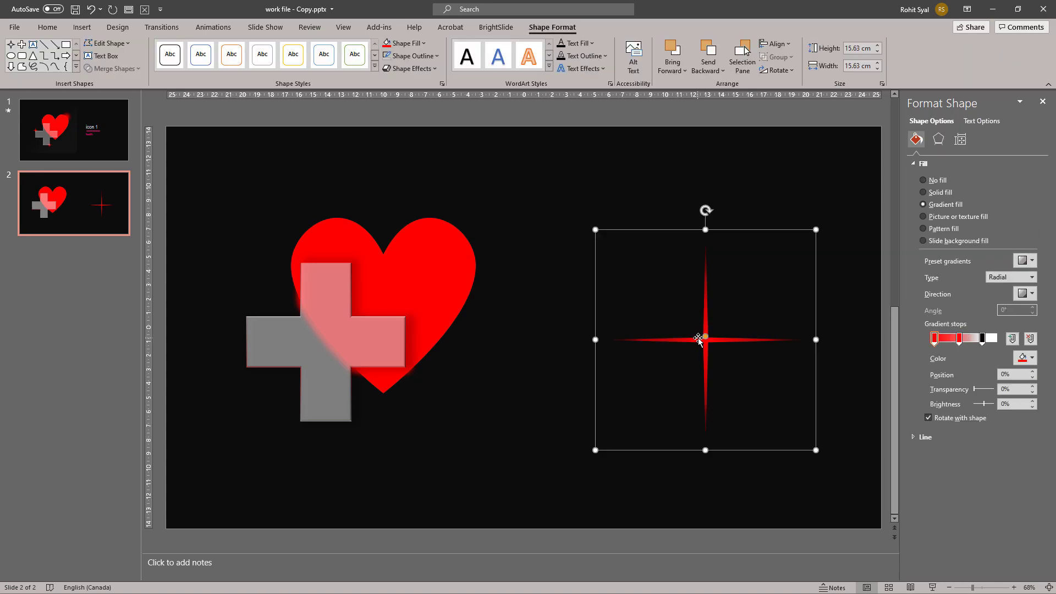
key("ctrl+v")
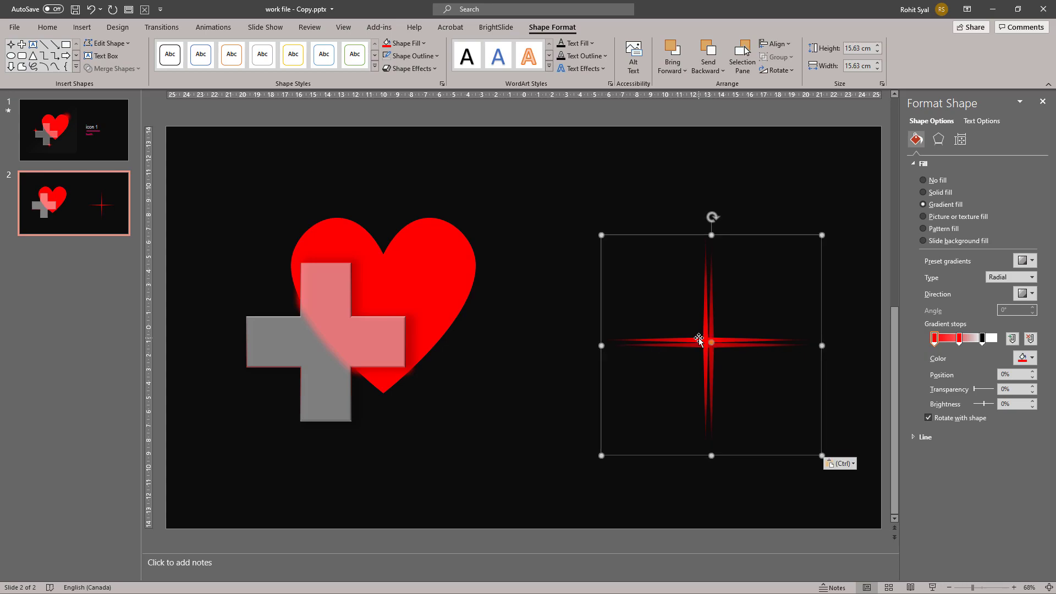
left_click_drag(601, 235, 727, 361)
left_click_drag(766, 423, 708, 377)
left_click_drag(717, 297, 775, 318)
left_click_drag(728, 374, 718, 350)
left_click(589, 279)
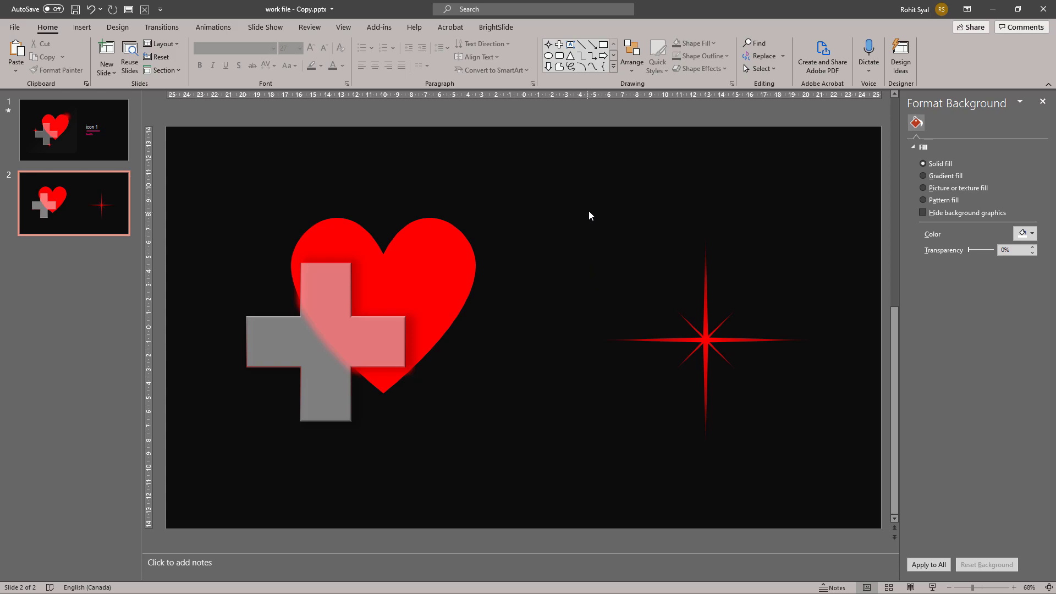
Step: Group the two stars, shrink the group to 3.37 cm and place it on the upper-left corner of the cross's left arm
left_click_drag(584, 197, 875, 499)
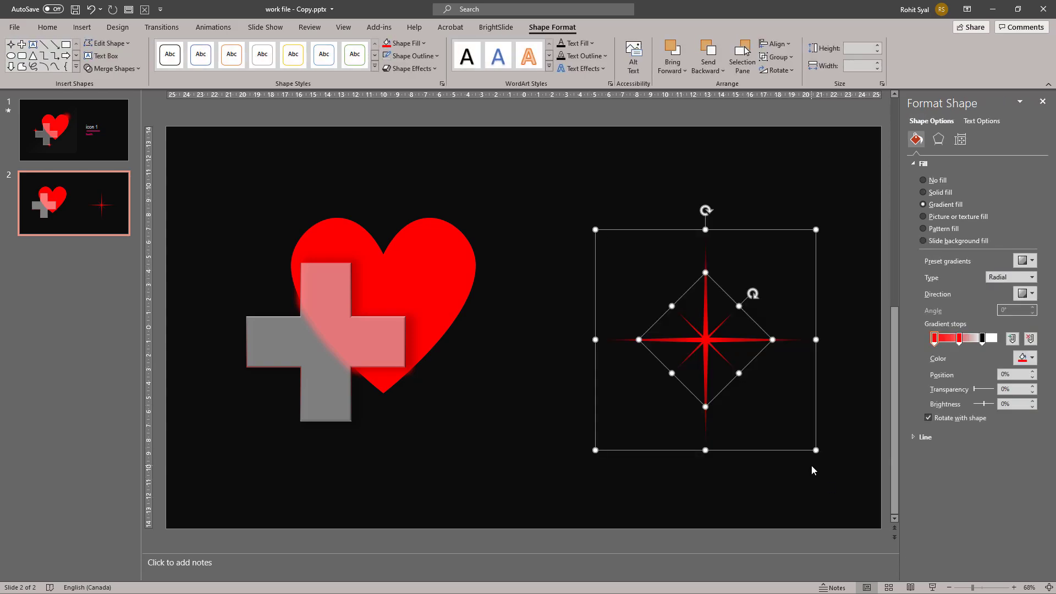
key("ctrl+g")
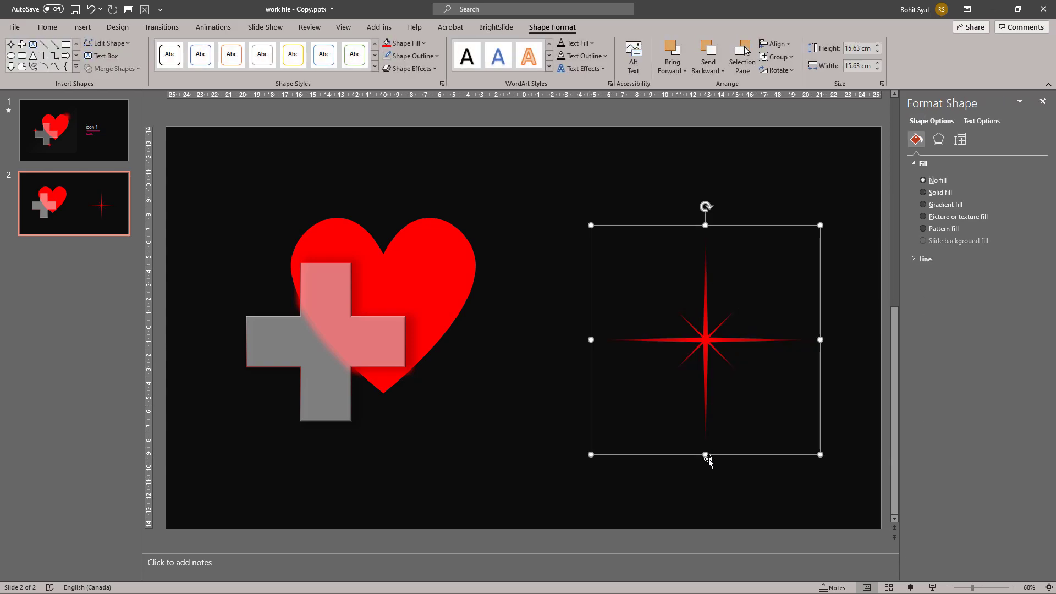
left_click_drag(591, 455, 219, 324)
left_click(208, 334)
left_click(237, 306)
left_click_drag(226, 326, 232, 342)
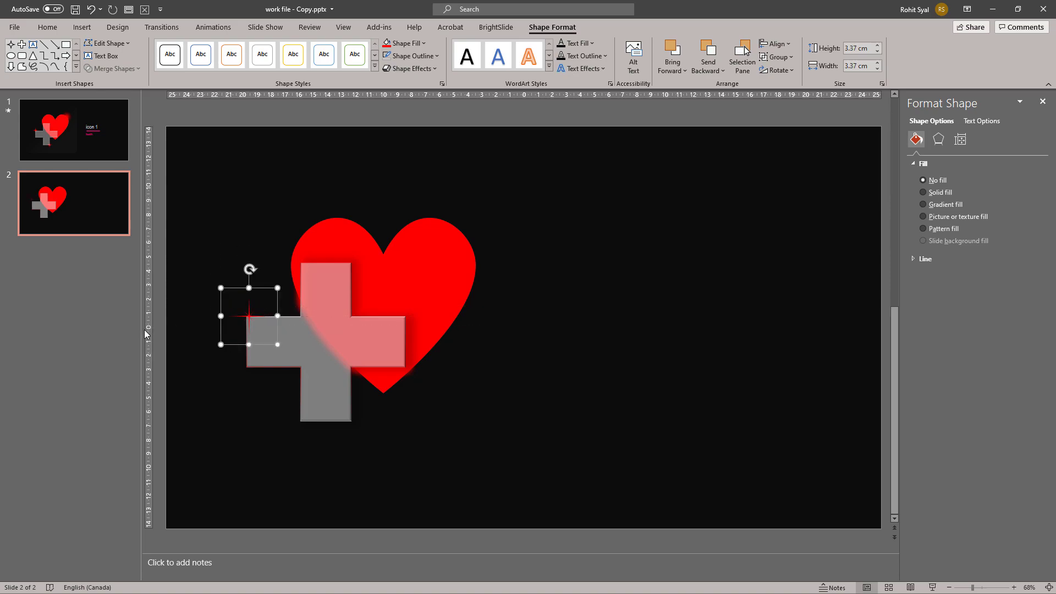
Step: Nudge the sparkle left onto the cross's left-arm corner and place a copy on the lower-right corner of its bottom arm
key("ctrl+Left")
key("ctrl+Left")
key("ctrl+Left")
key("ctrl+Left")
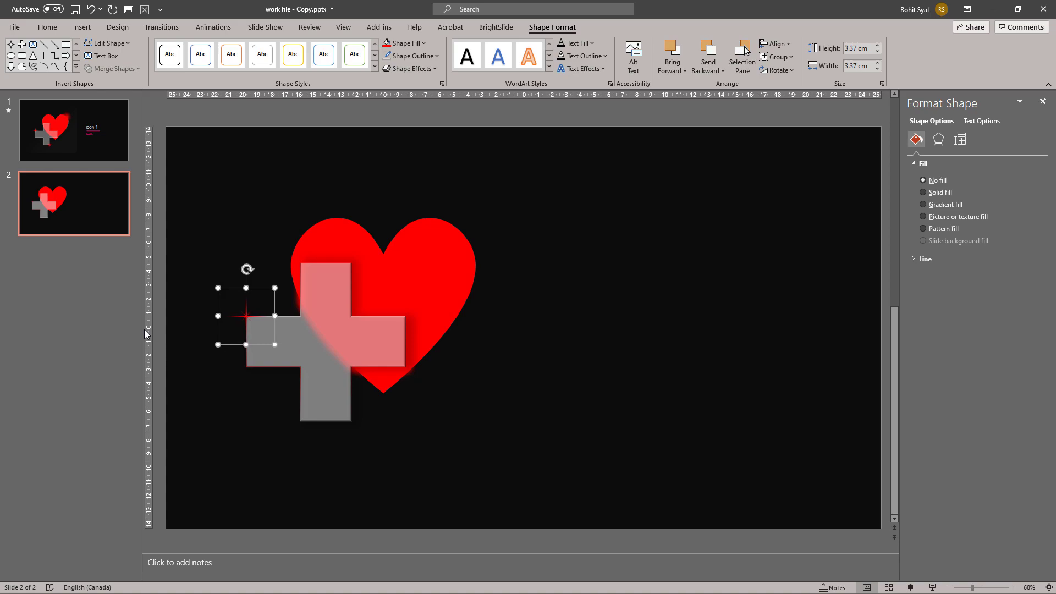
key("ctrl+v")
left_click_drag(238, 351, 347, 448)
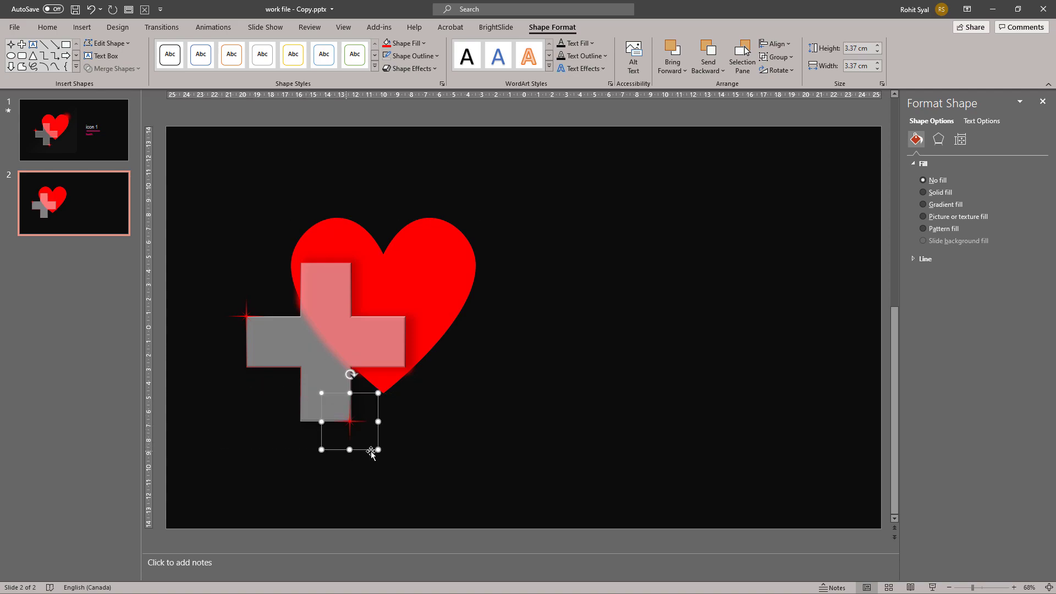
Step: Send both sparkles to the back, behind the cross
left_click(242, 319, "shift")
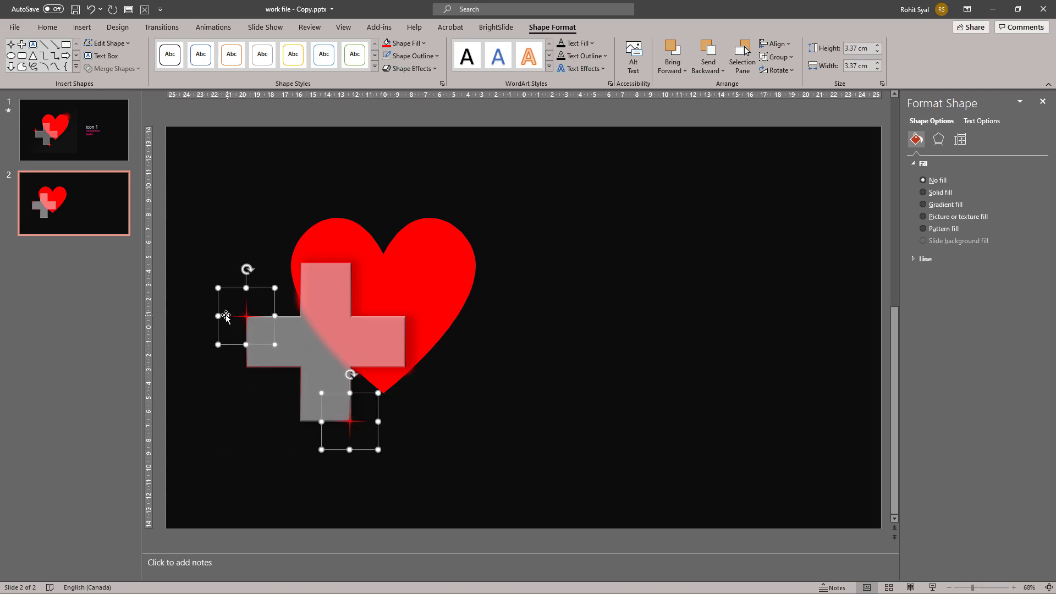
right_click(218, 316)
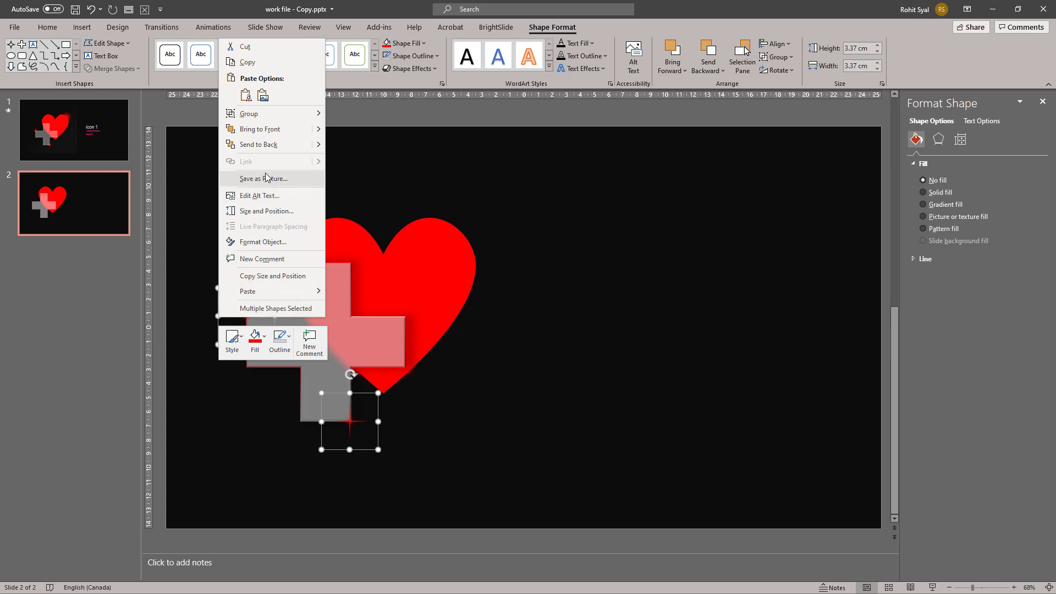
left_click(265, 146)
left_click(504, 452)
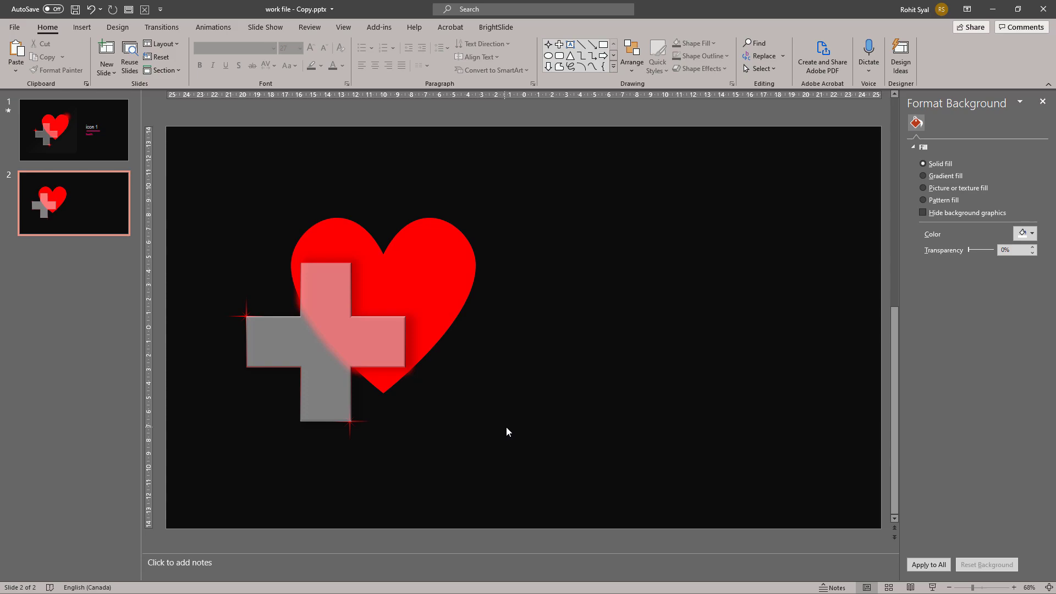
Step: Paste another sparkle in the slide's empty right half, enlarge and ungroup it, and delete its small diagonal star
key("ctrl+v")
left_click_drag(232, 345, 820, 483)
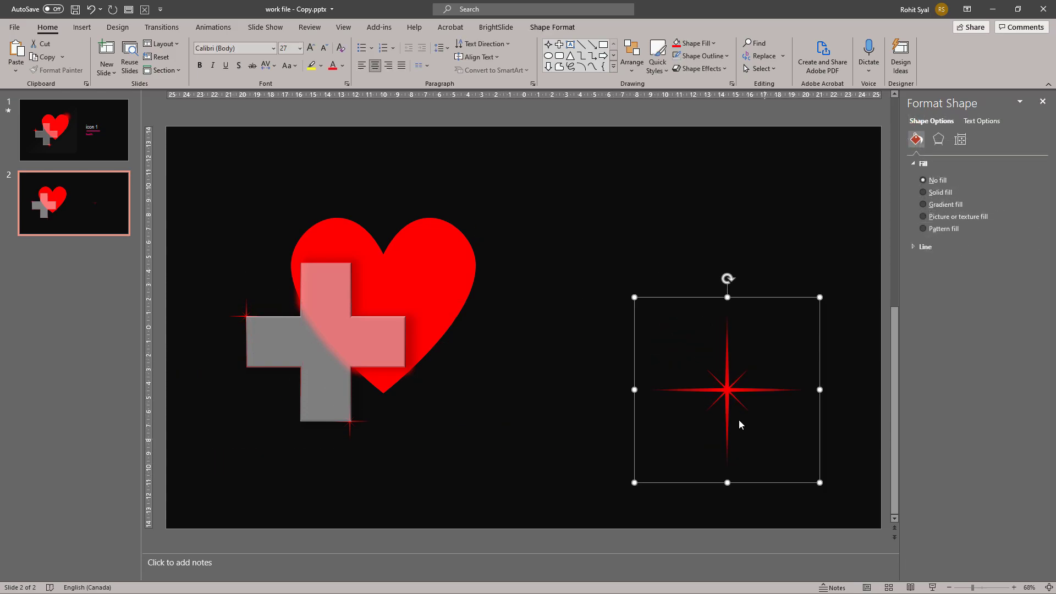
left_click_drag(634, 297, 568, 247)
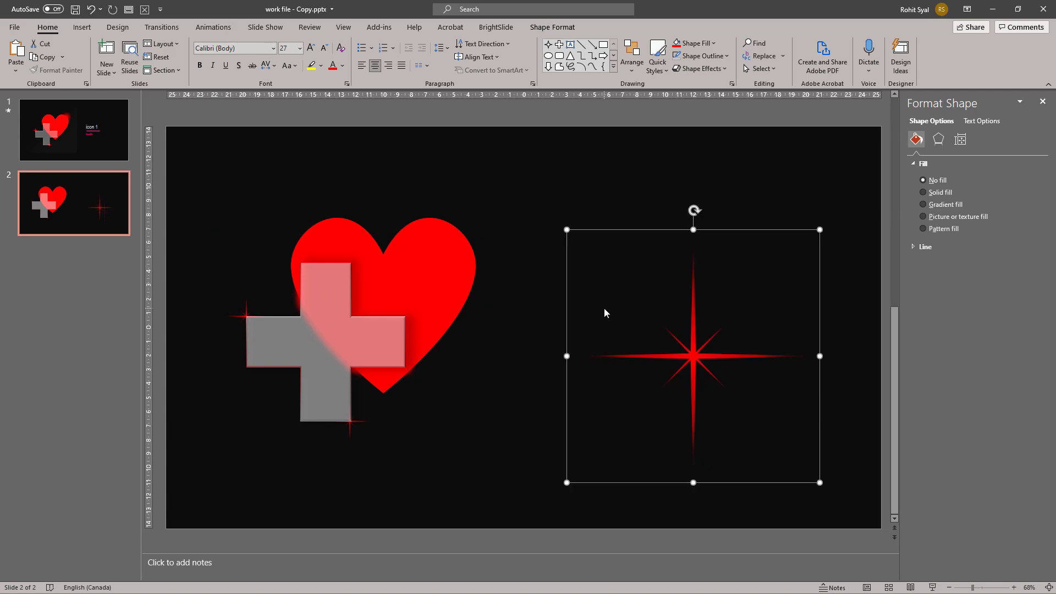
key("ctrl+shift+g")
left_click(550, 406)
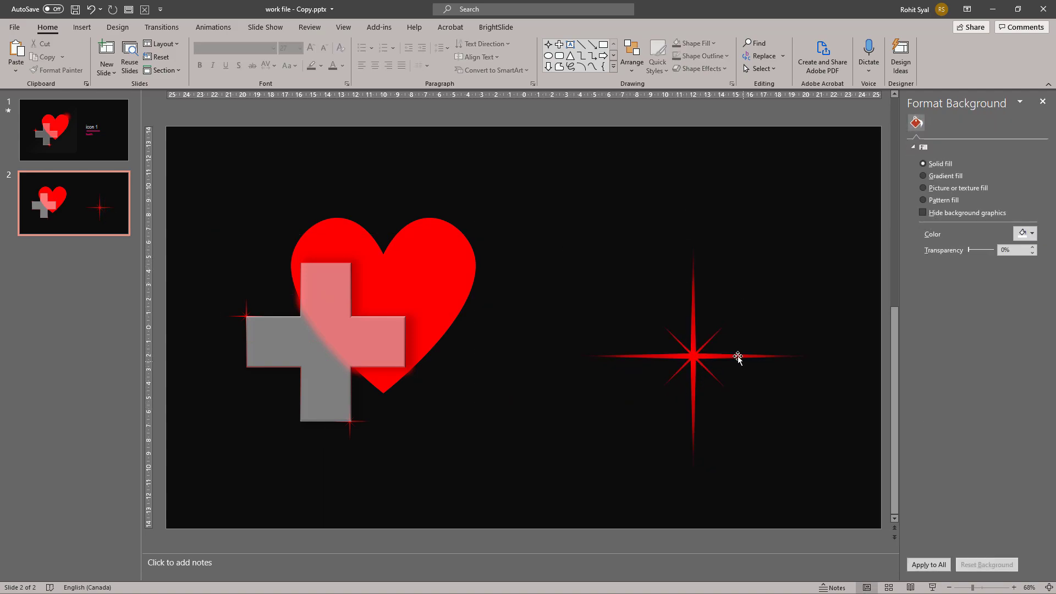
left_click(672, 338)
key("Delete")
left_click(689, 358)
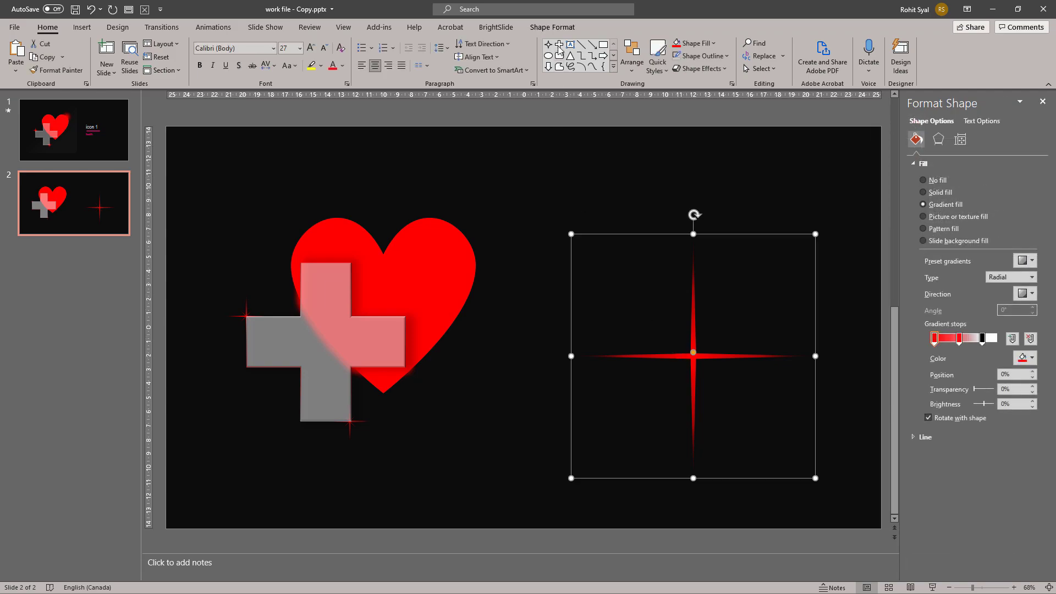
Step: Change the remaining large star into an oval and set its 40% gradient stop to 83% transparency for a soft red glow
left_click(553, 27)
left_click(101, 44)
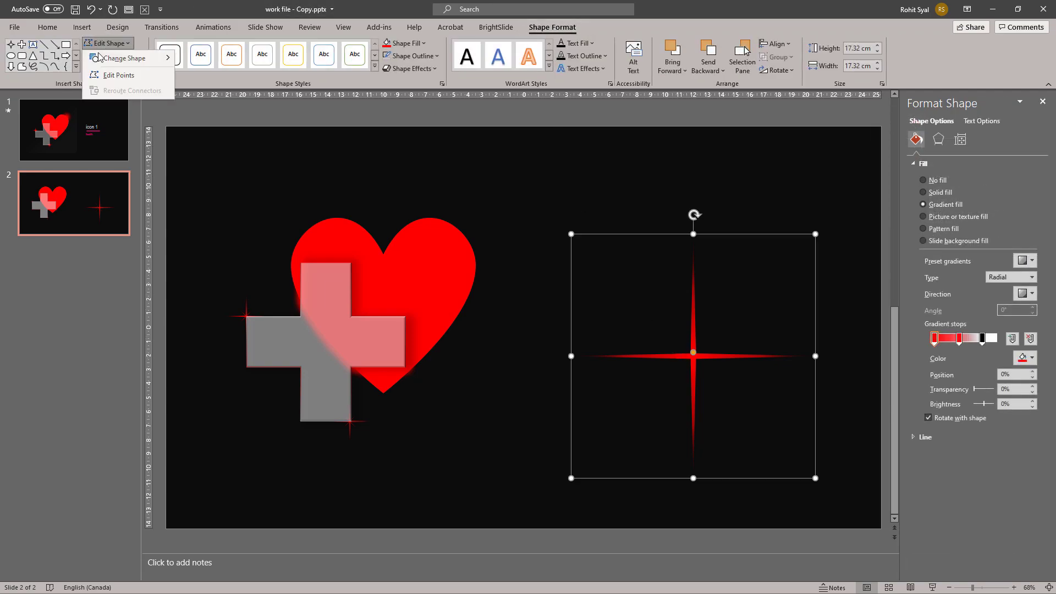
mouse_move(102, 59)
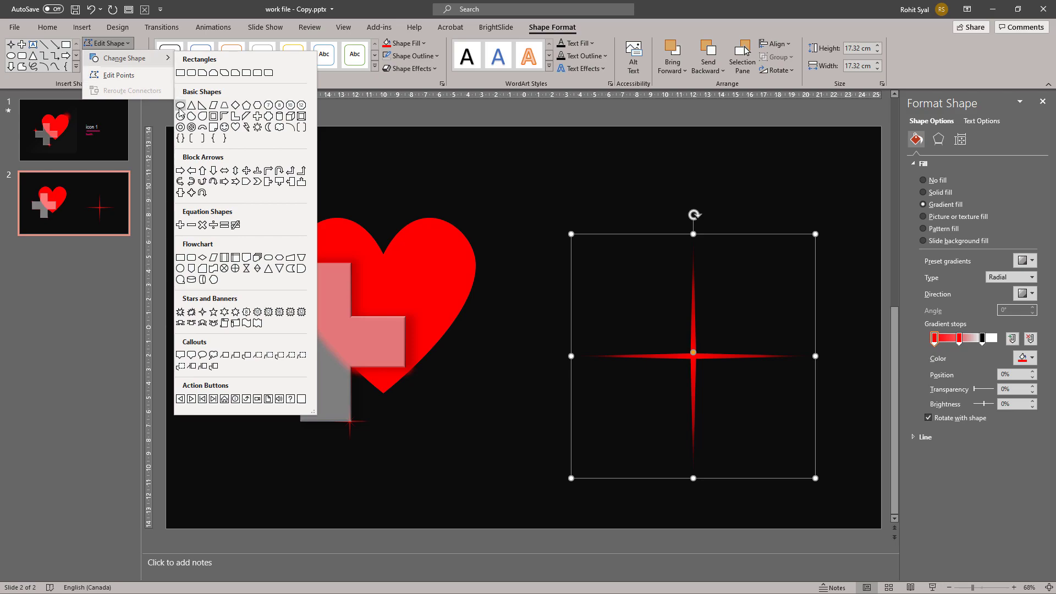
left_click(180, 110)
left_click(960, 340)
left_click_drag(975, 389, 990, 394)
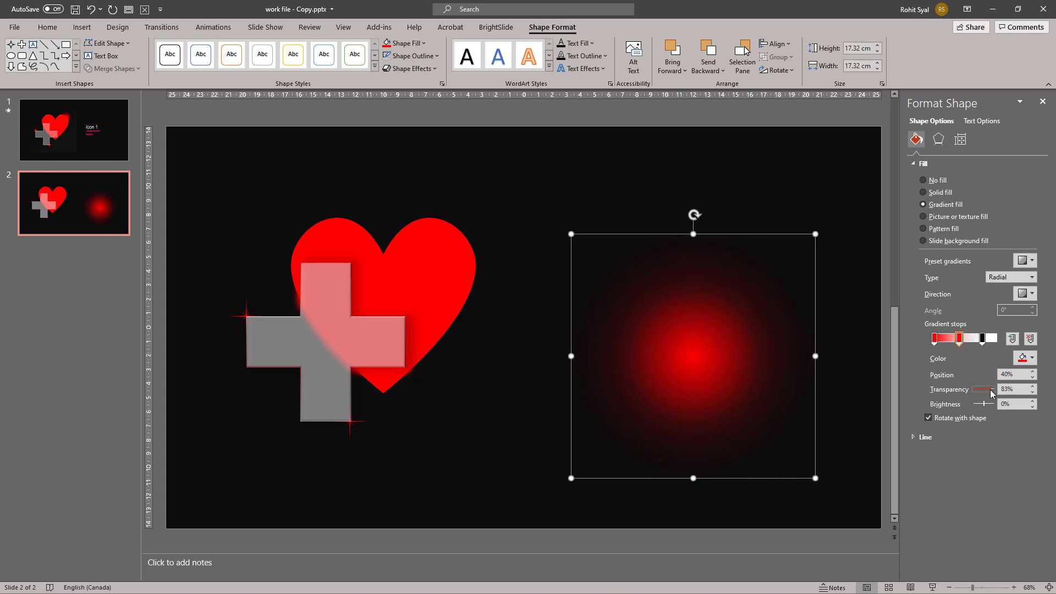
Step: Shrink the glow onto the heart's upper-right edge and compare the icon with the finished version on slide 1
left_click_drag(817, 480, 459, 243)
left_click(562, 227)
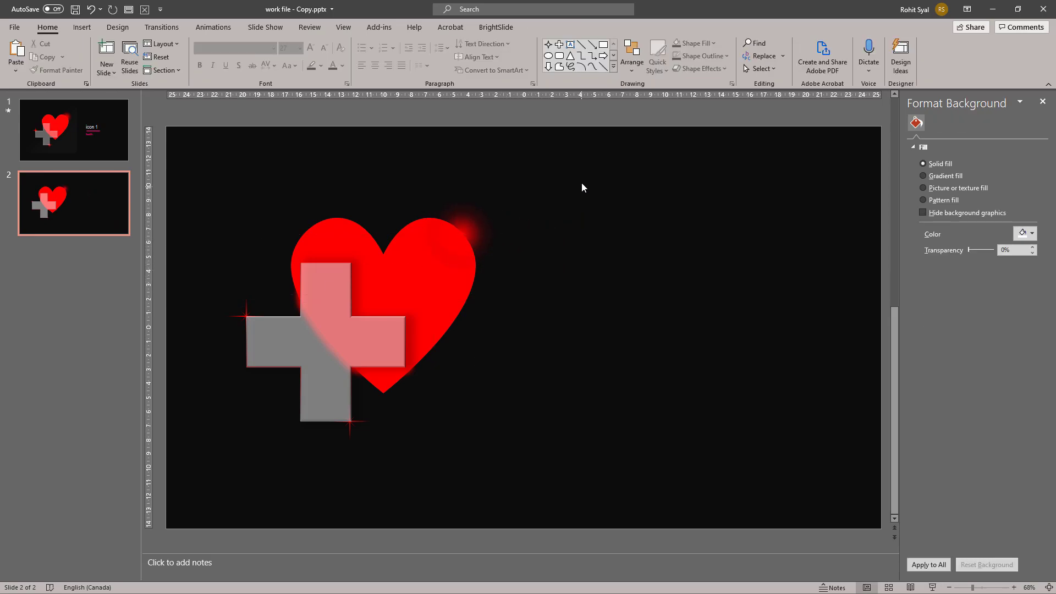
left_click_drag(519, 230, 397, 286)
left_click(598, 319)
left_click(95, 154)
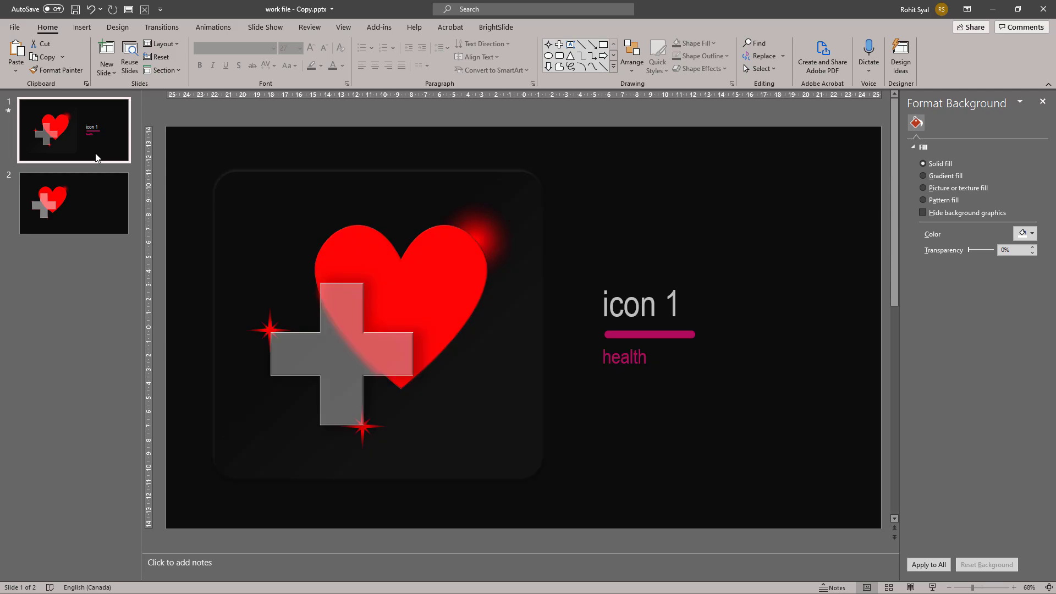
scroll(606, 351, "down", 1)
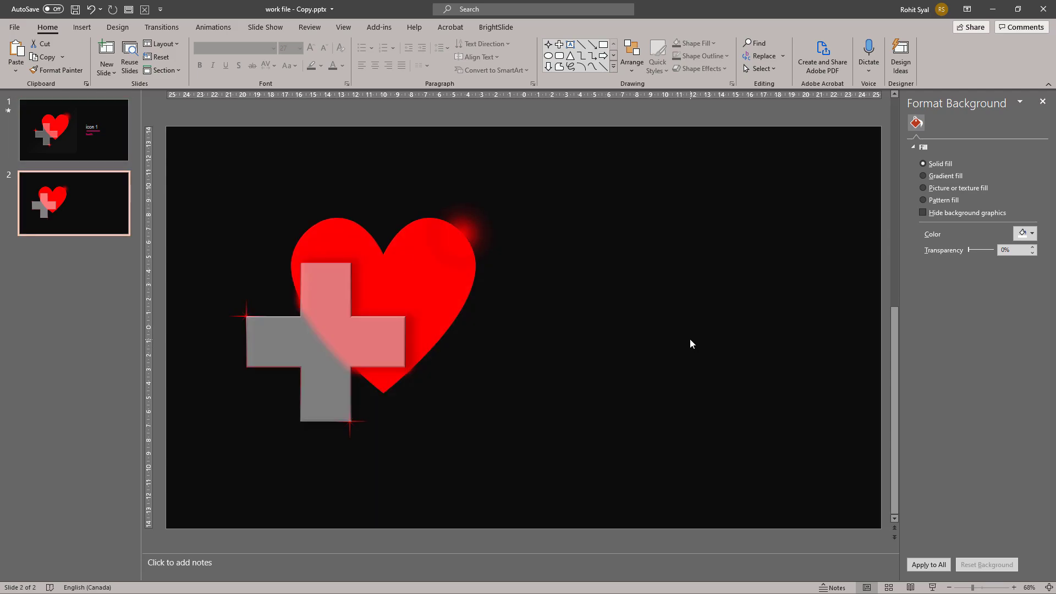
Step: Close the formatting pane and duplicate slide 2
left_click(1038, 105)
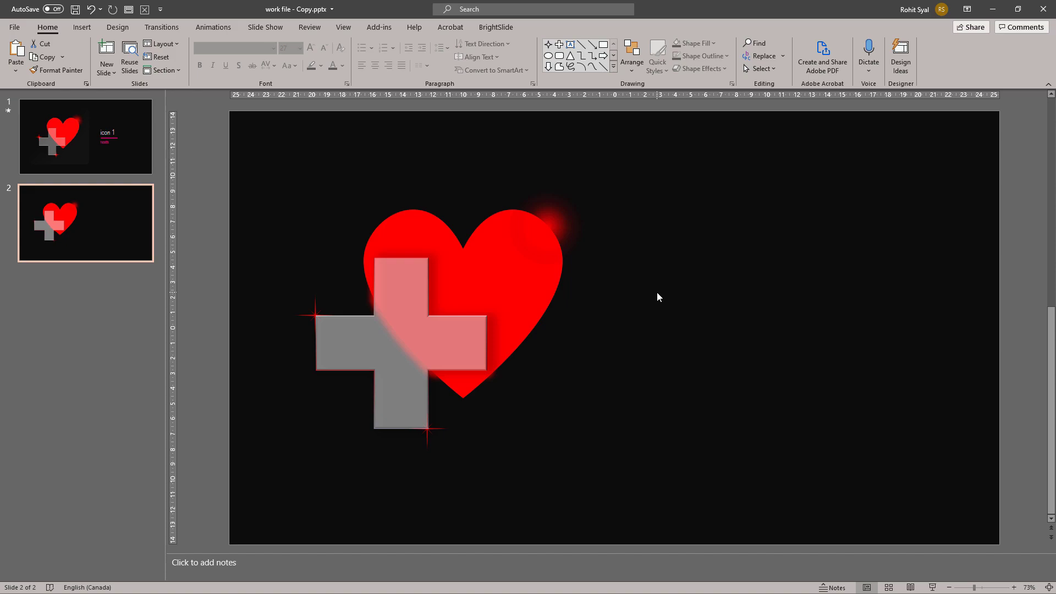
right_click(67, 230)
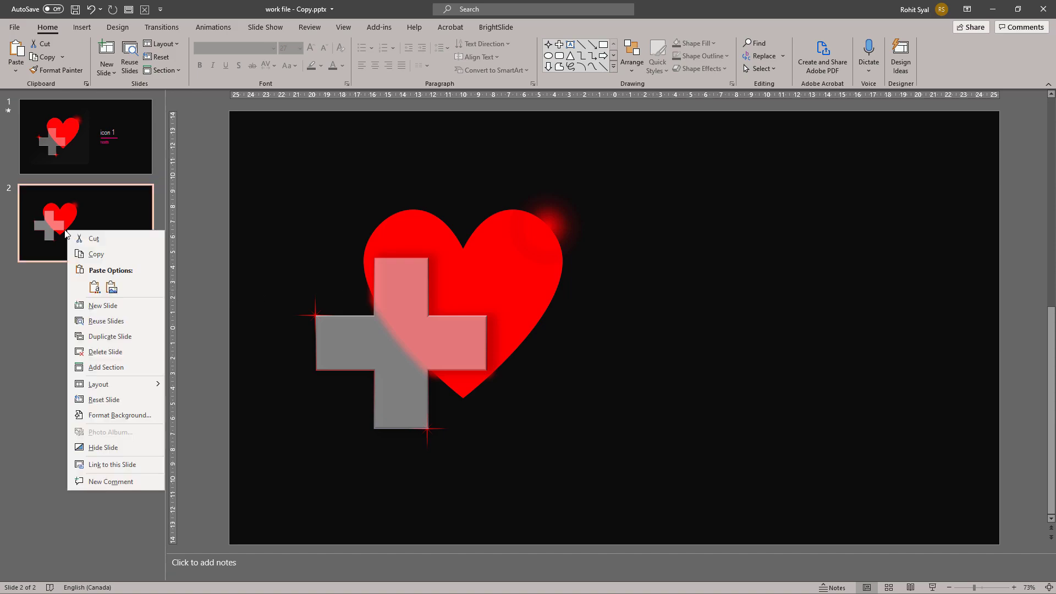
left_click(118, 341)
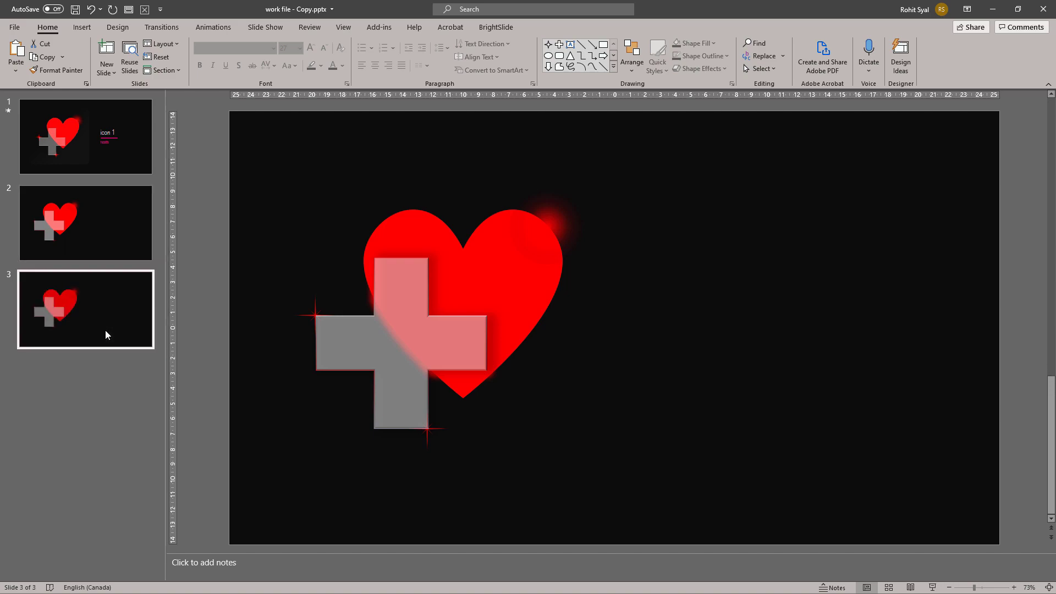
Step: Spread the cross, both sparkles, blurred overlap piece, glow and heart apart on the duplicated slide so each part stands alone
left_click(397, 351)
left_click_drag(394, 346, 788, 243)
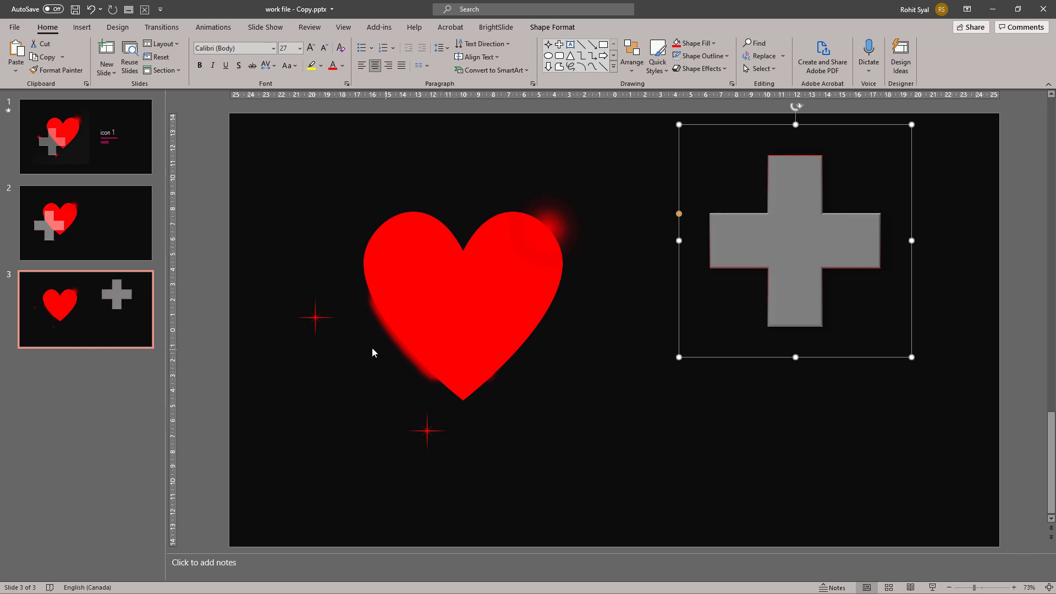
left_click_drag(314, 316, 747, 450)
left_click_drag(436, 435, 884, 451)
left_click_drag(431, 320, 325, 458)
left_click_drag(551, 226, 641, 457)
left_click_drag(516, 273, 624, 214)
left_click(431, 281)
Step: Add an "ASSETS" title in the slide's upper-left area, colour it white and enlarge the text
left_click(570, 47)
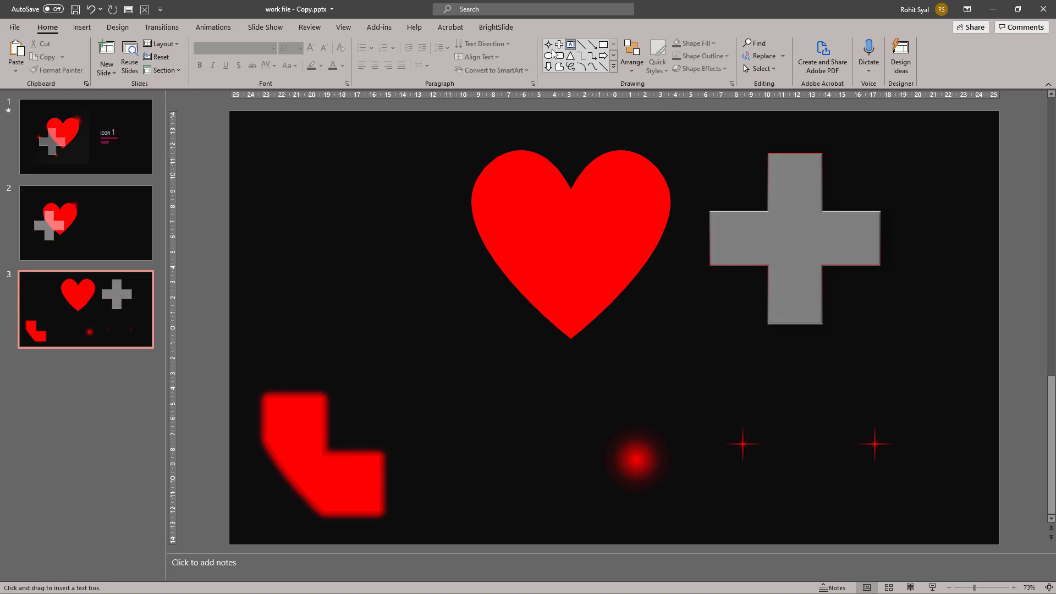
left_click(261, 161)
type("ASSET")
left_click(342, 65)
left_click(334, 94)
key("ctrl+shift+period")
key("ctrl+shift+period")
key("ctrl+shift+period")
key("ctrl+shift+period")
key("ctrl+shift+period")
key("ctrl+shift+period")
key("ctrl+shift+period")
key("ctrl+shift+period")
key("ctrl+shift+period")
left_click(315, 269)
Step: Move the blurred overlap piece up and to the right, below the heart, and leave all shapes deselected
left_click_drag(322, 468, 435, 447)
left_click(337, 433)
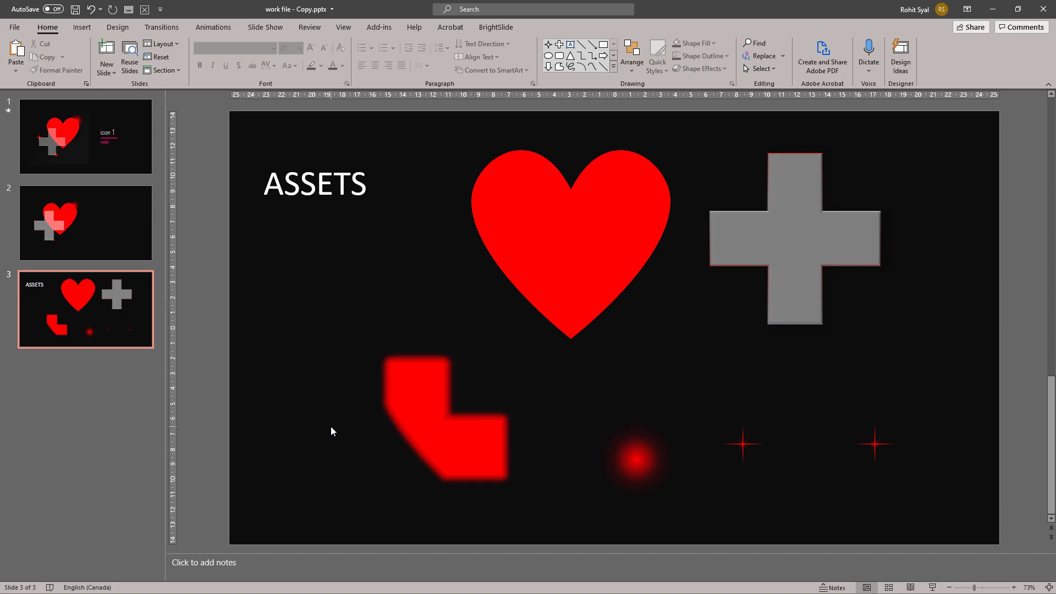
left_click(690, 299)
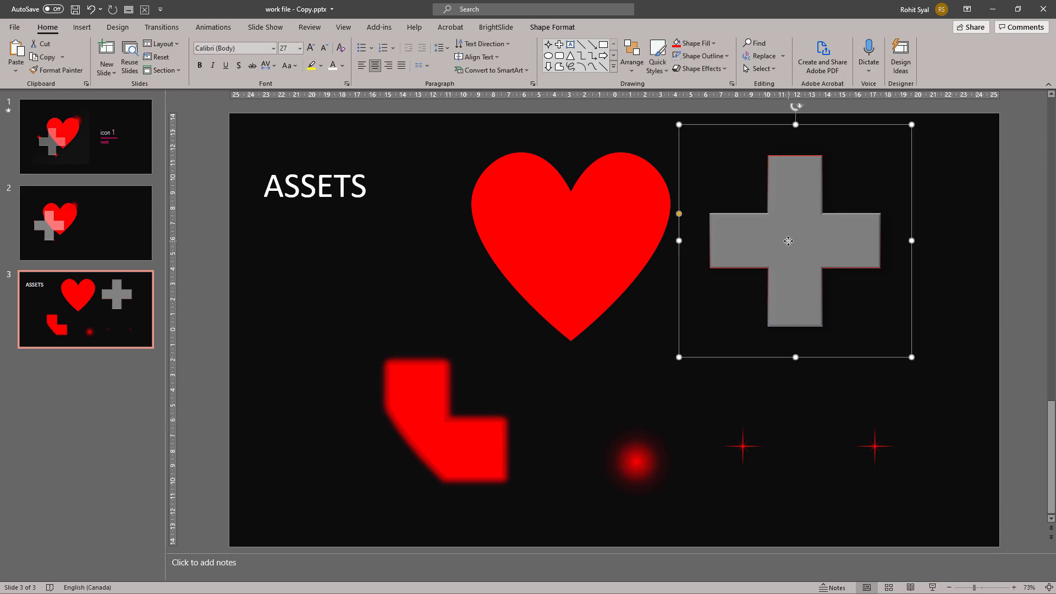
left_click(294, 298)
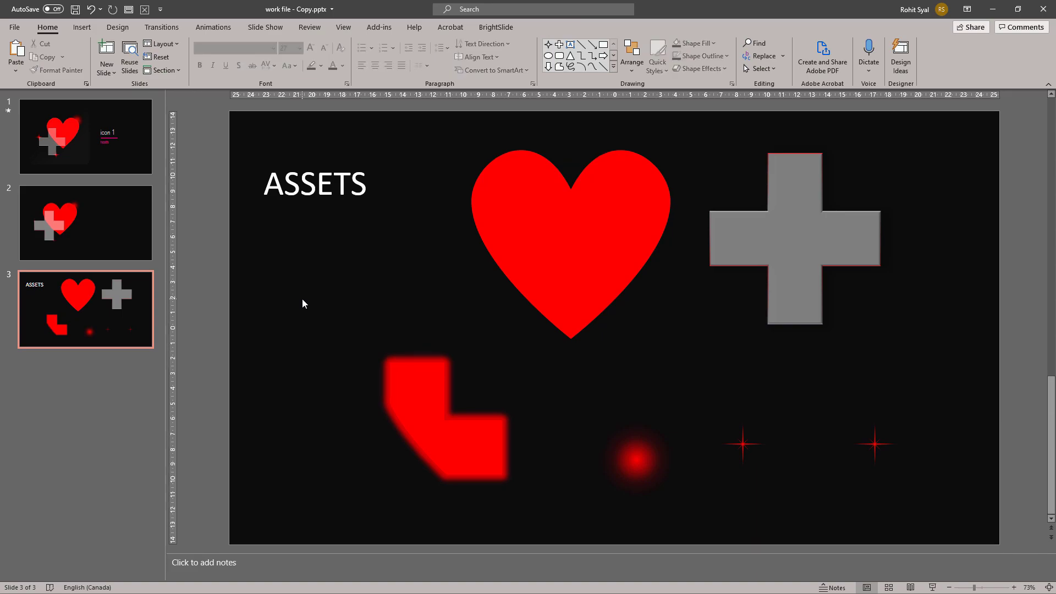